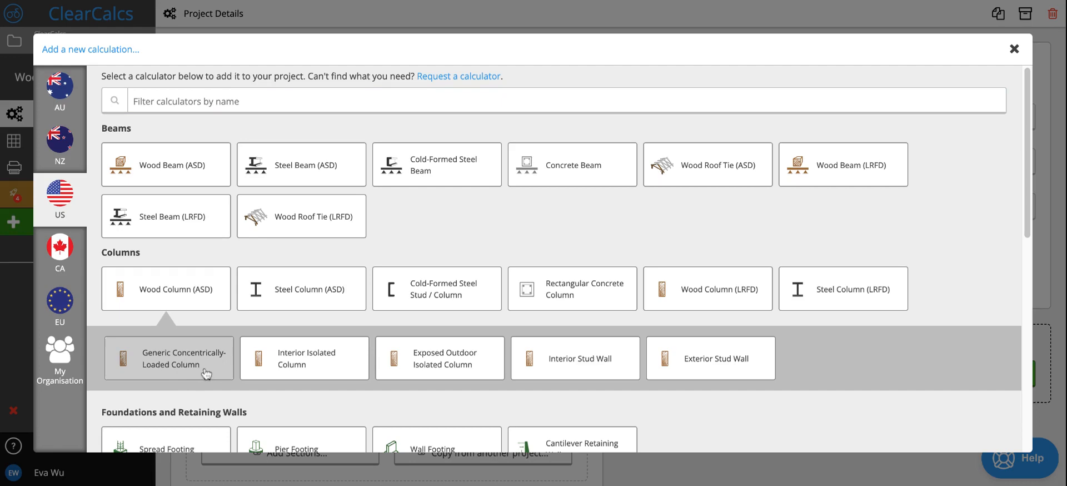
# Step: Add a Wood Column (ASD) calculation using the Generic Concentrically-Loaded Column preset and set the column height to 10 ft
pyautogui.click(205, 374)
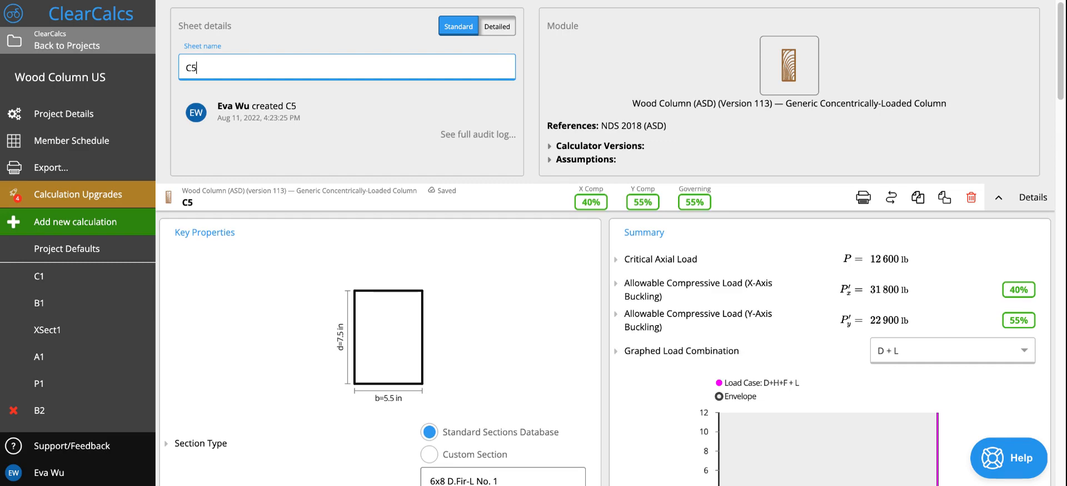
pyautogui.scroll(-6, 605, 278)
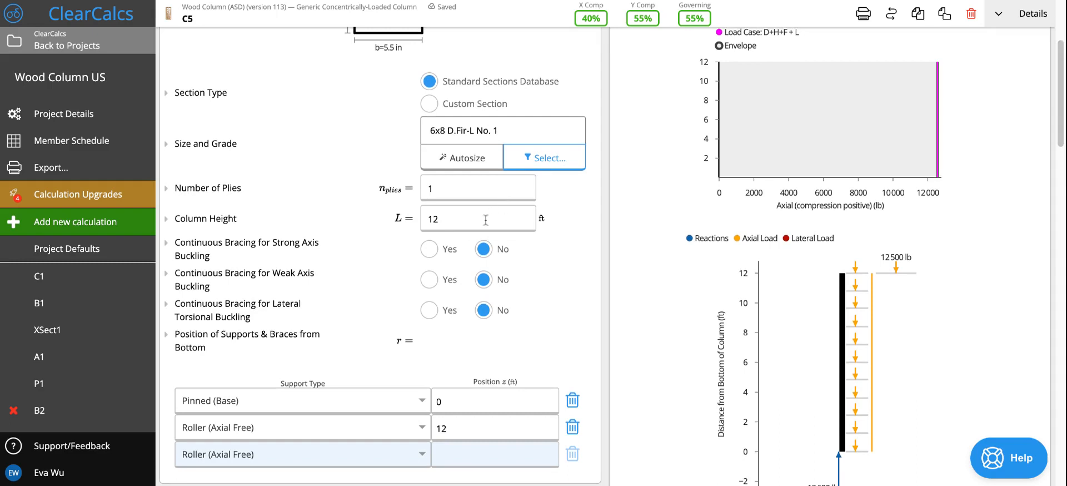
pyautogui.scroll(1, 486, 219)
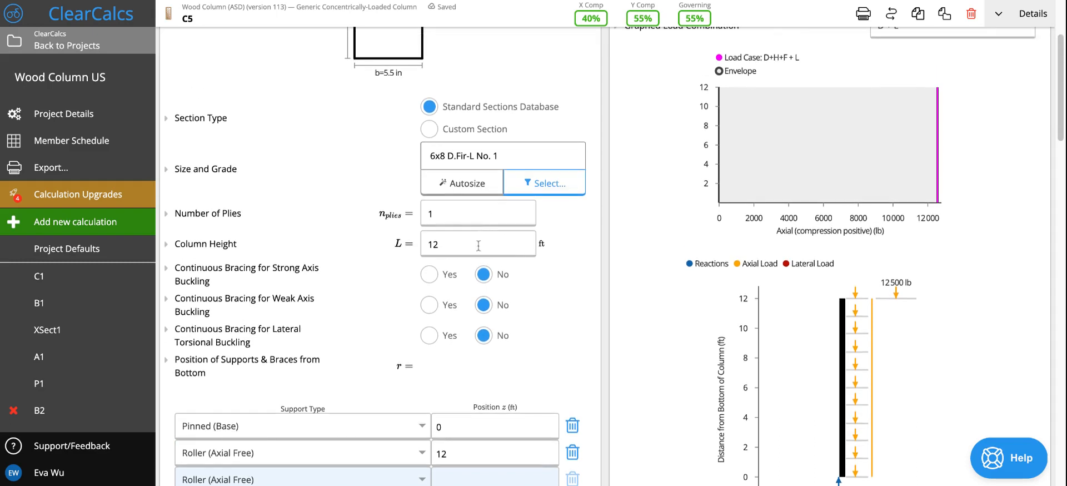
pyautogui.click(476, 245)
pyautogui.write('10')
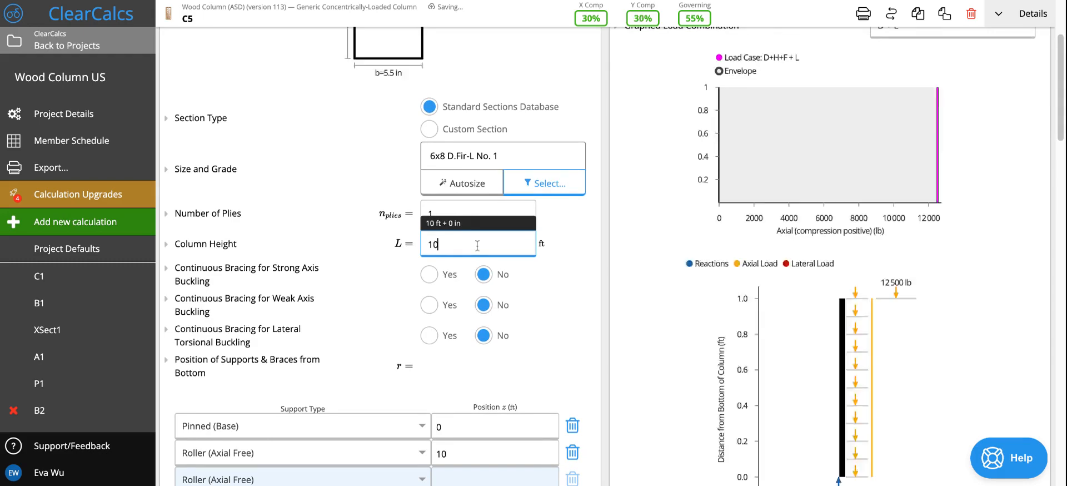
pyautogui.click(585, 328)
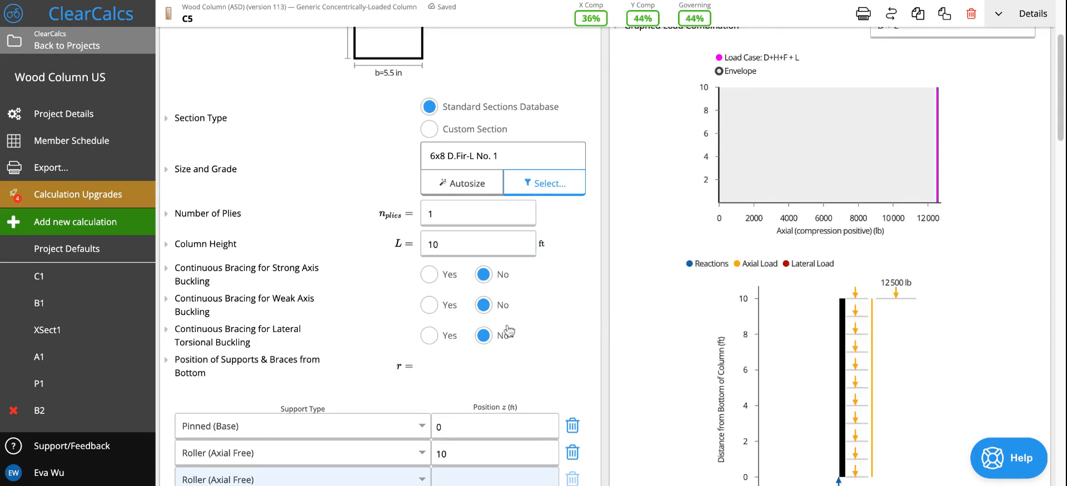
# Step: Relabel the existing floor load in the axial, lateral and moment loads table as "Roof Load"
pyautogui.scroll(-3, 548, 367)
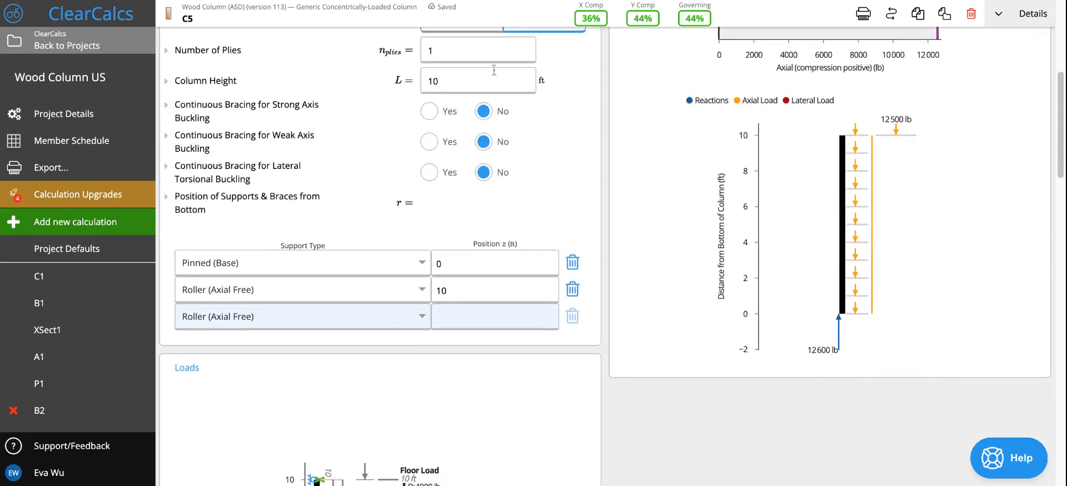
pyautogui.scroll(-8, 526, 229)
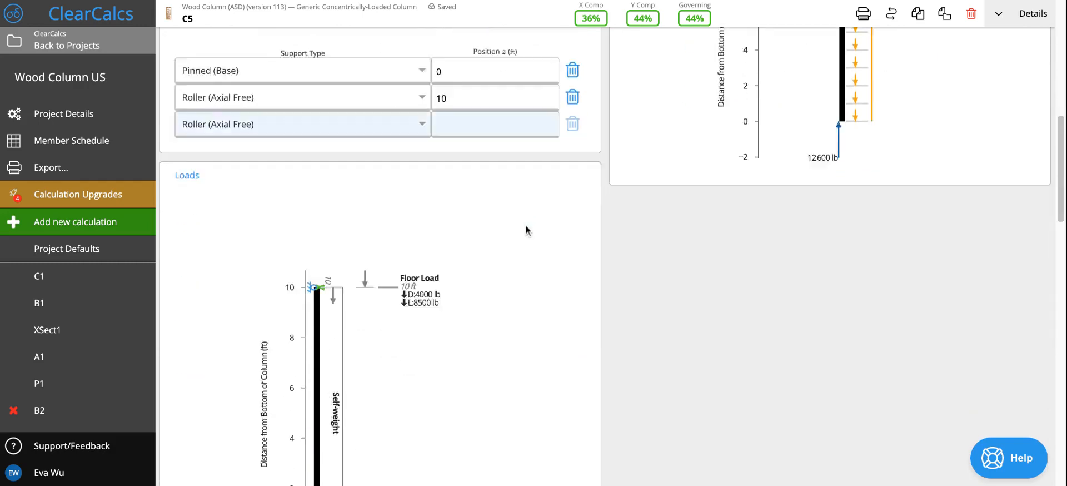
pyautogui.scroll(-3, 251, 317)
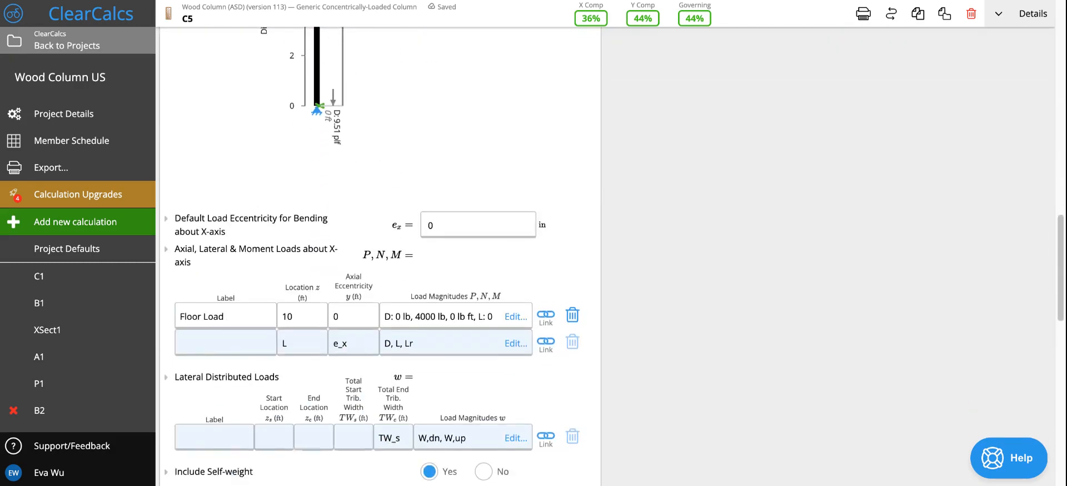
pyautogui.click(250, 318)
pyautogui.write('Roof Load')
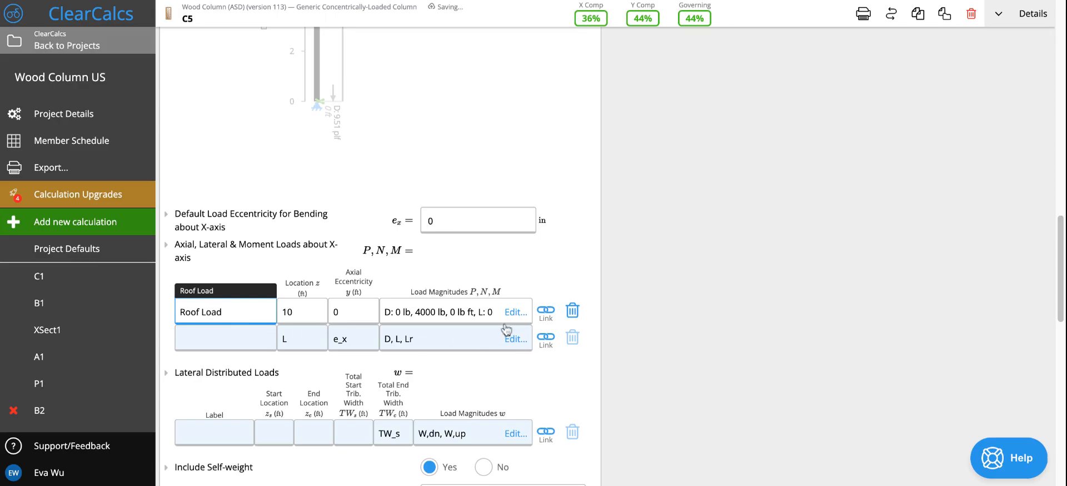
# Step: In the Roof Load's magnitudes, set the live load's axial value to 6000 lb and change its load type to (S) Snow Load
pyautogui.click(461, 314)
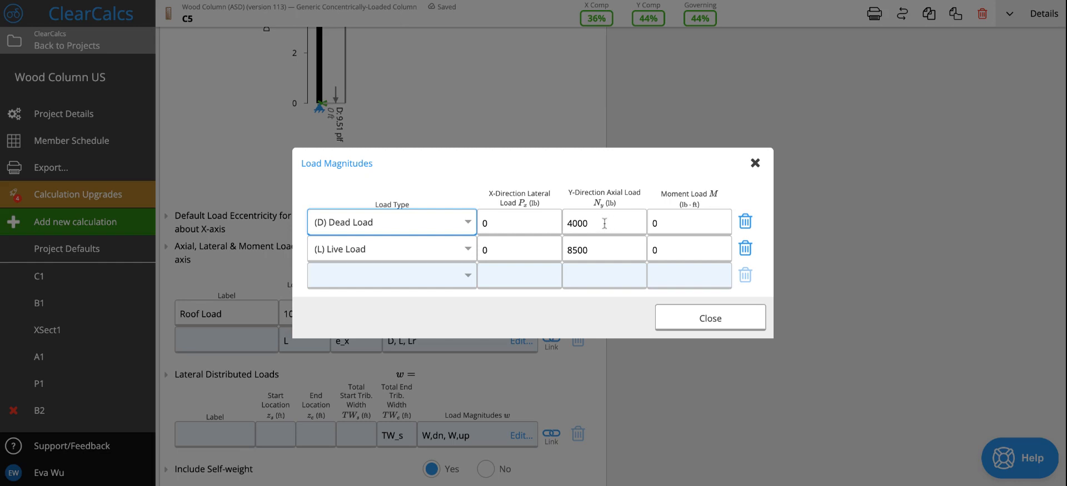
pyautogui.click(601, 250)
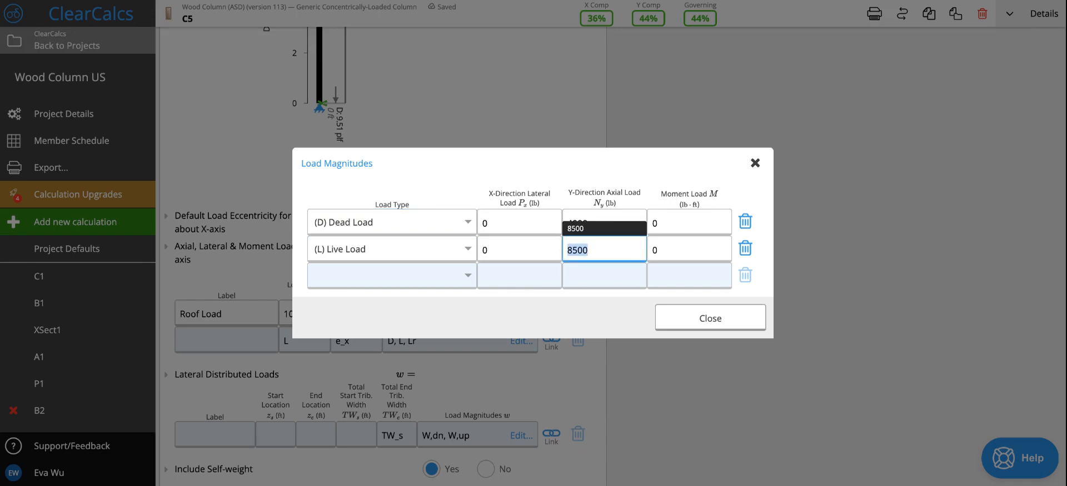
pyautogui.write('6000')
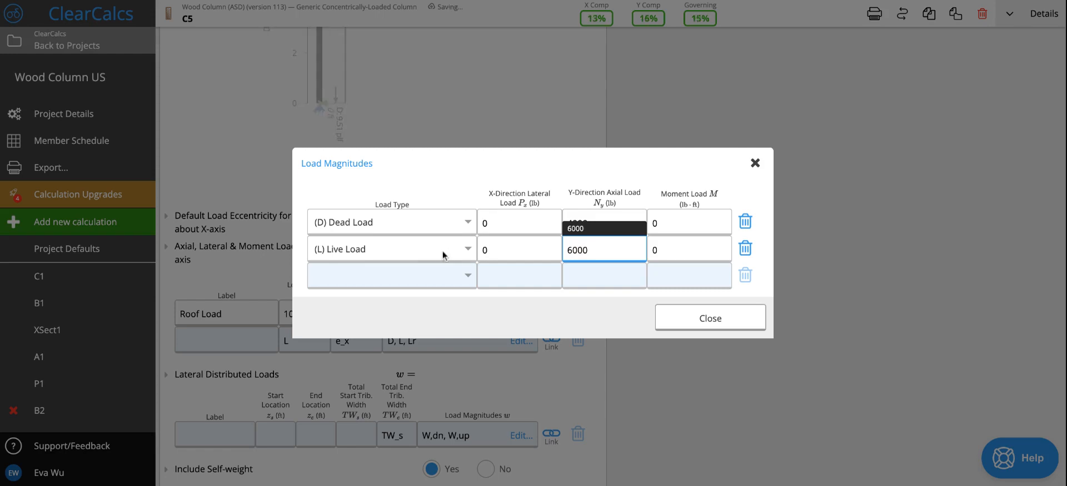
pyautogui.click(442, 253)
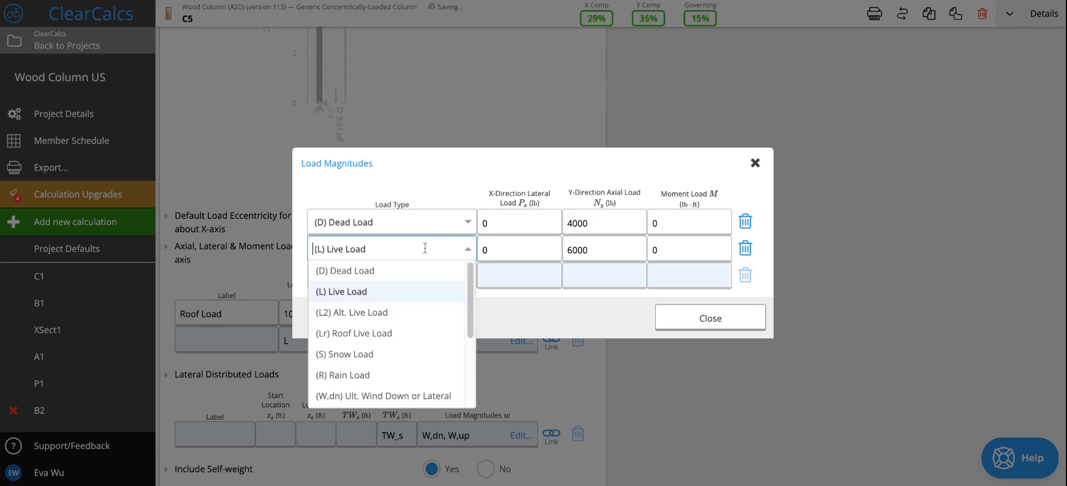
pyautogui.click(383, 357)
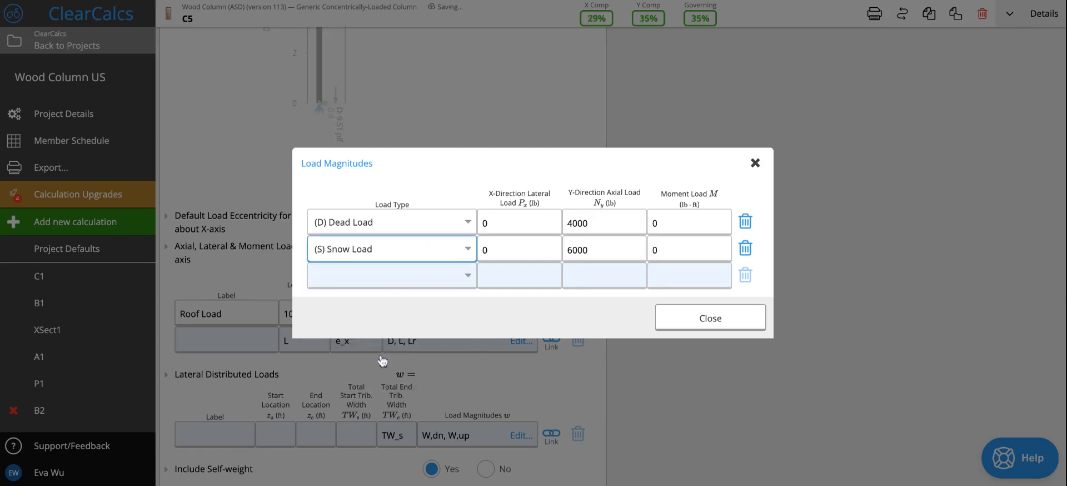
# Step: Add a (L) Live Load with a 2000 lb axial load to the Roof Load and finish editing its magnitudes
pyautogui.click(427, 279)
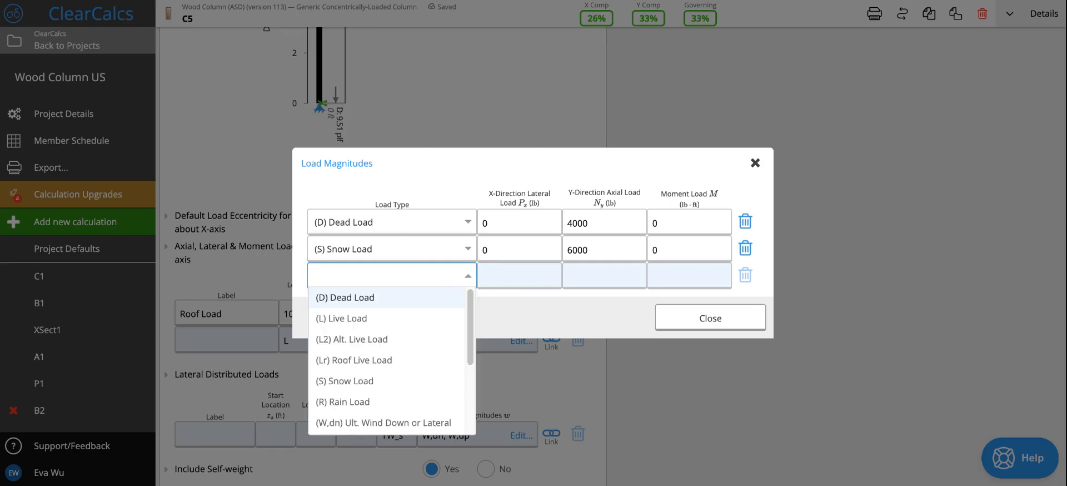
pyautogui.write('20')
pyautogui.press('BackSpace')
pyautogui.press('BackSpace')
pyautogui.write('Li')
pyautogui.click(428, 297)
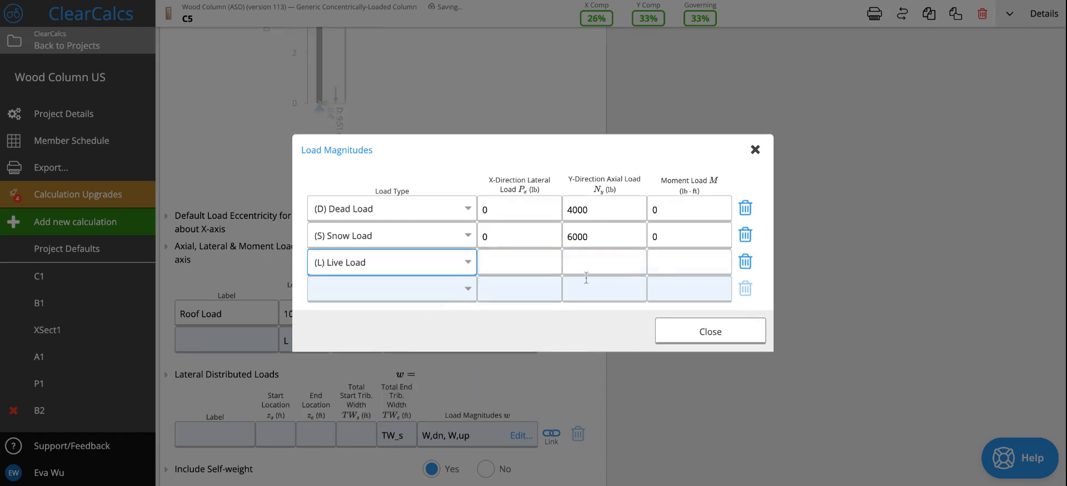
pyautogui.click(606, 263)
pyautogui.write('2000')
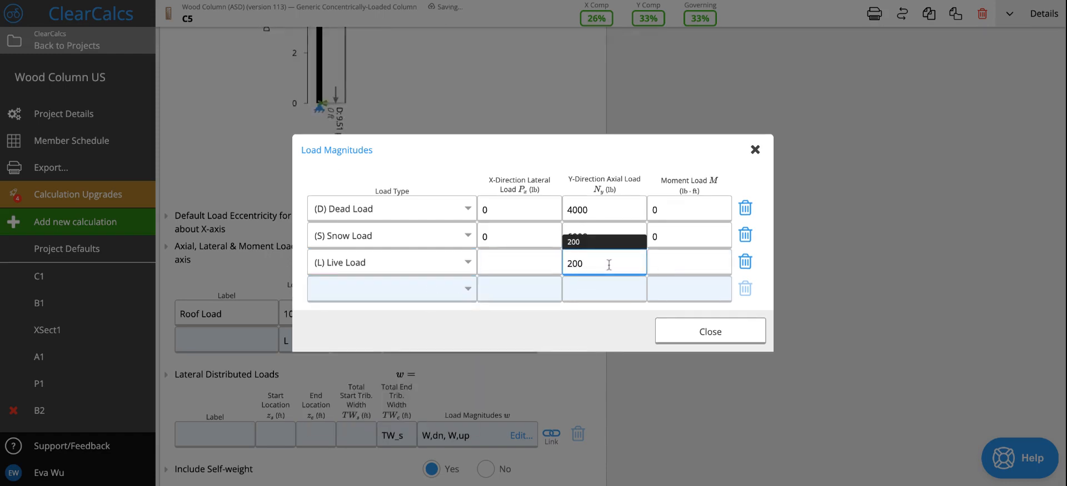
pyautogui.click(683, 336)
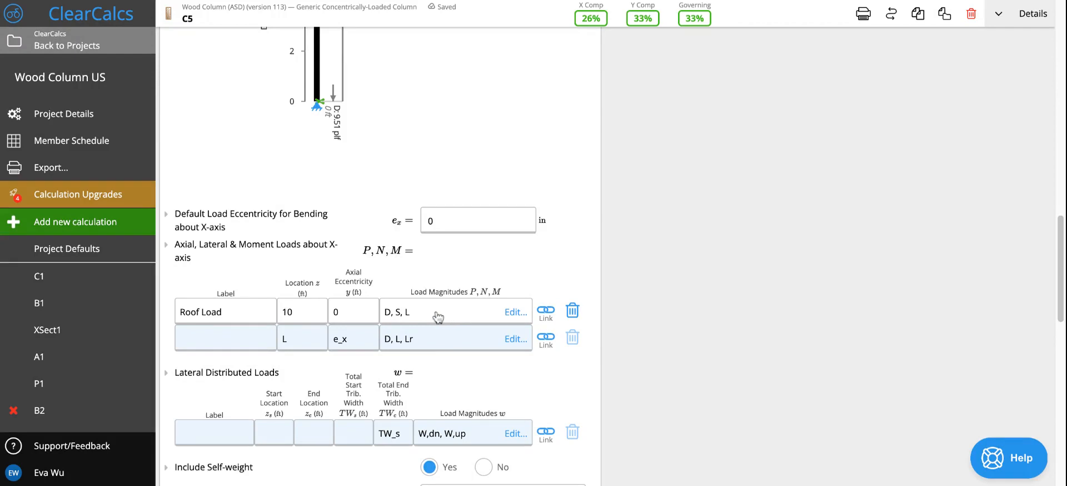
# Step: Set the default load eccentricity for bending about the X-axis to d/6
pyautogui.scroll(3, 411, 348)
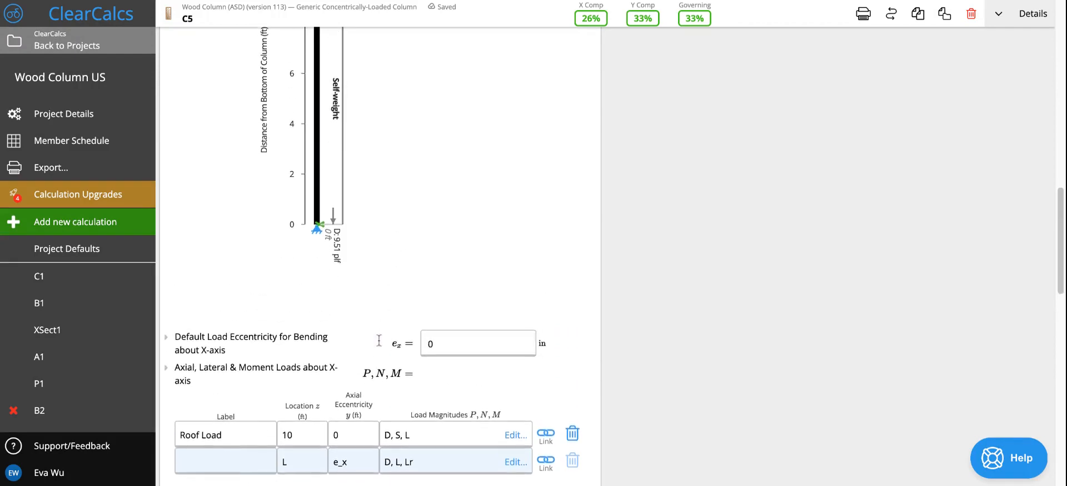
pyautogui.scroll(2, 379, 340)
pyautogui.scroll(-3, 378, 340)
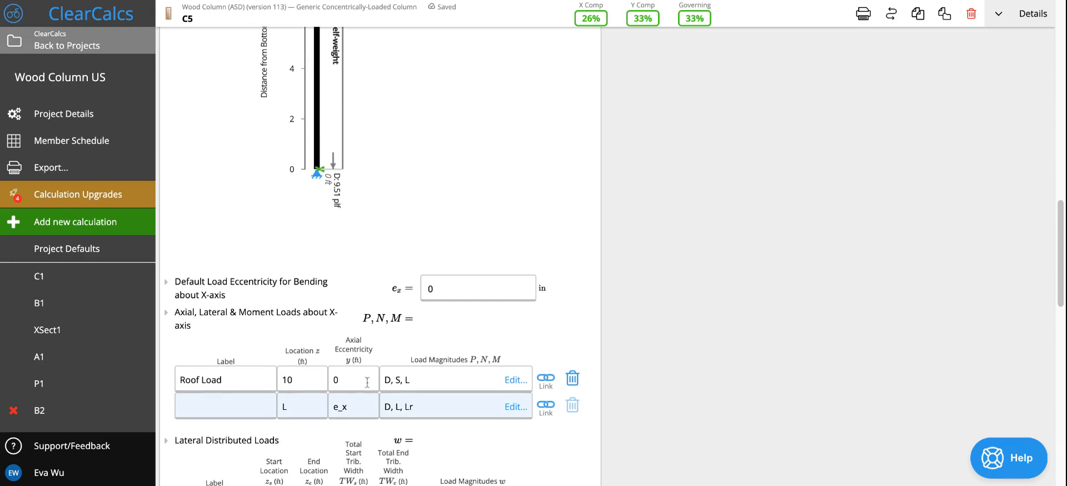
pyautogui.scroll(2, 485, 295)
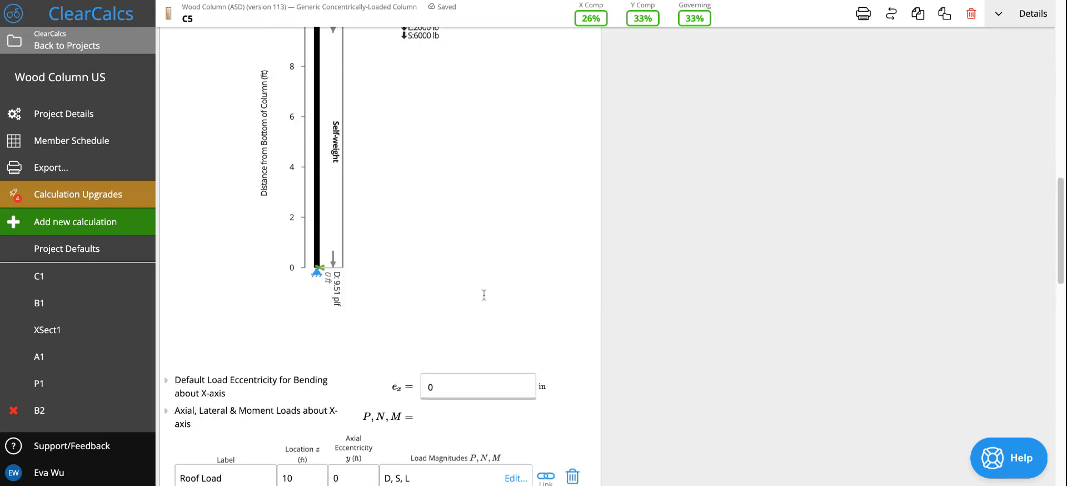
pyautogui.scroll(-1, 484, 294)
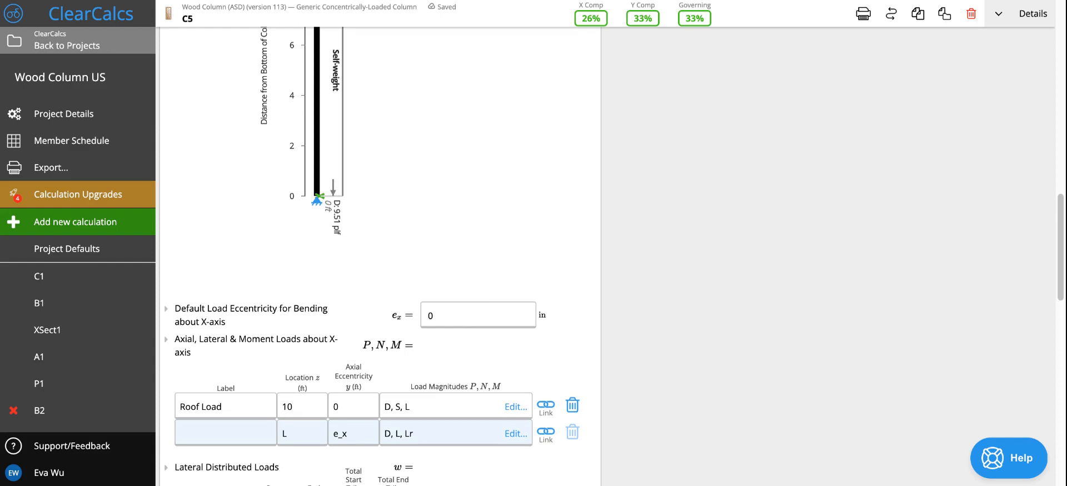
pyautogui.click(478, 315)
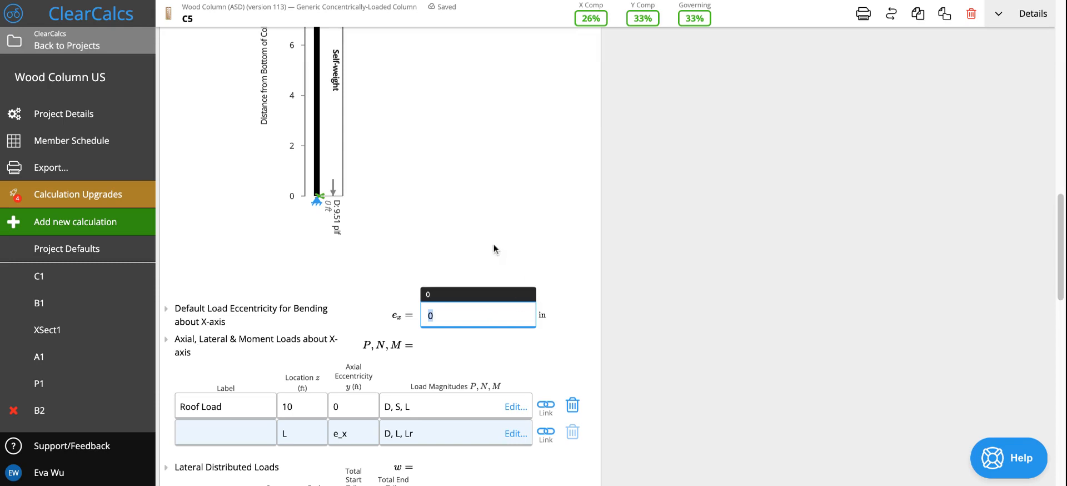
pyautogui.write('d/6')
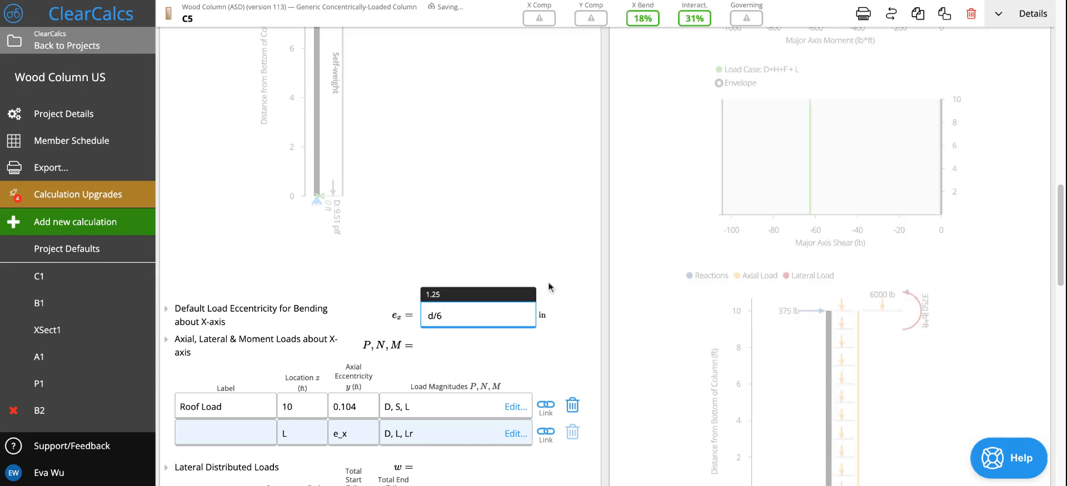
pyautogui.click(514, 248)
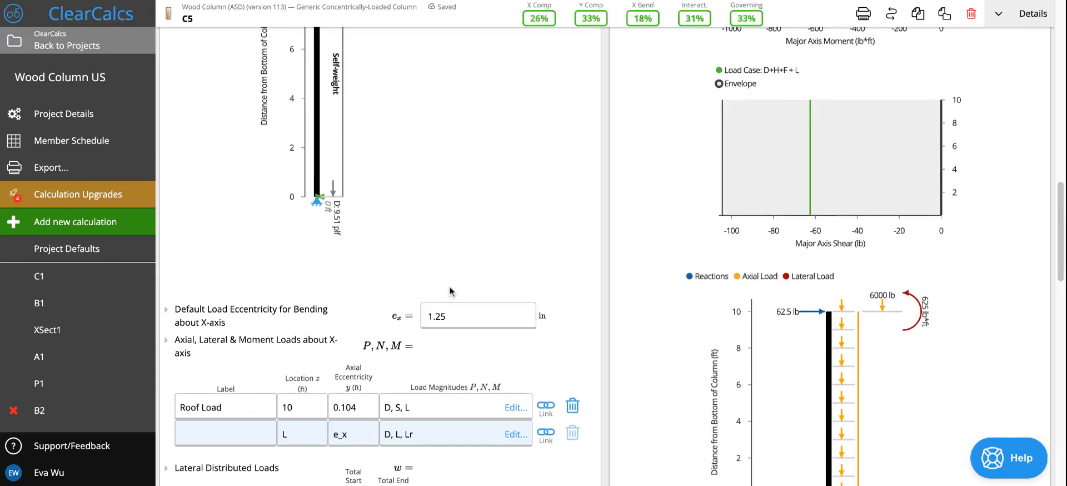
# Step: Add a lateral distributed load with a (W,dn) Ult. Wind Down or Lateral magnitude of 10 psf
pyautogui.scroll(3, 452, 291)
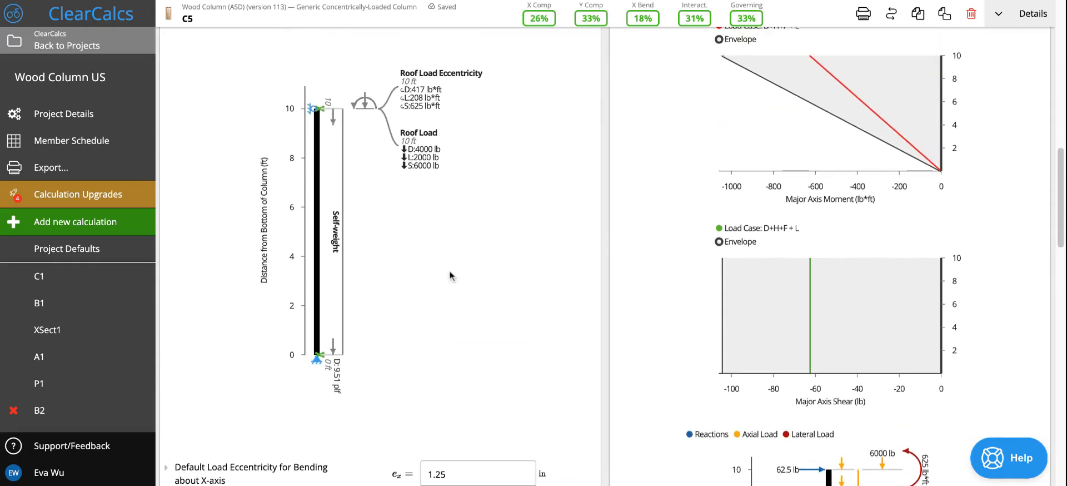
pyautogui.scroll(-4, 425, 283)
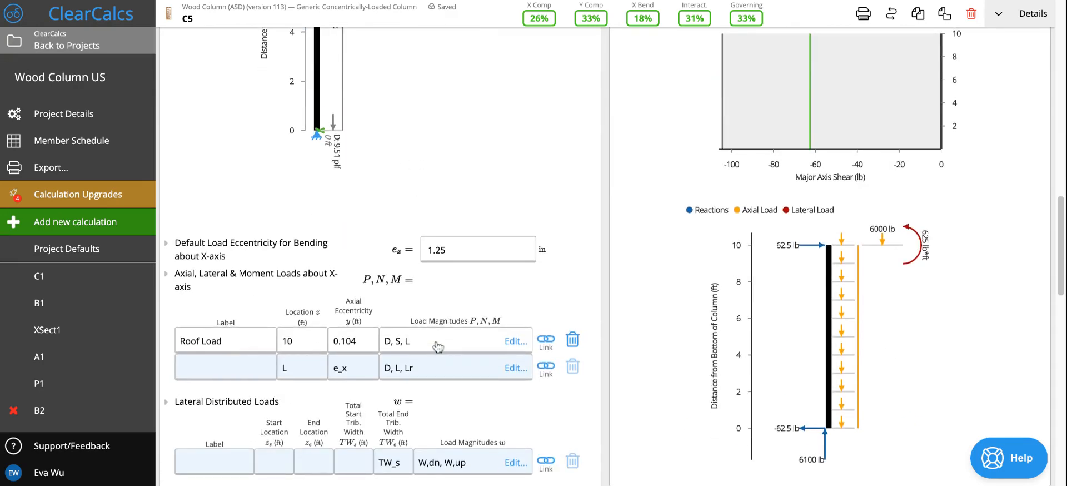
pyautogui.scroll(-2, 439, 347)
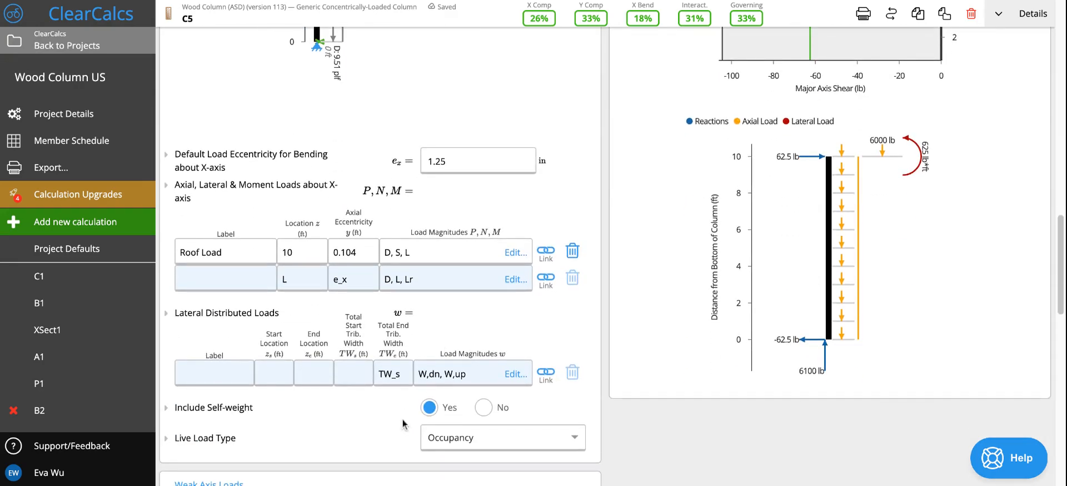
pyautogui.click(471, 378)
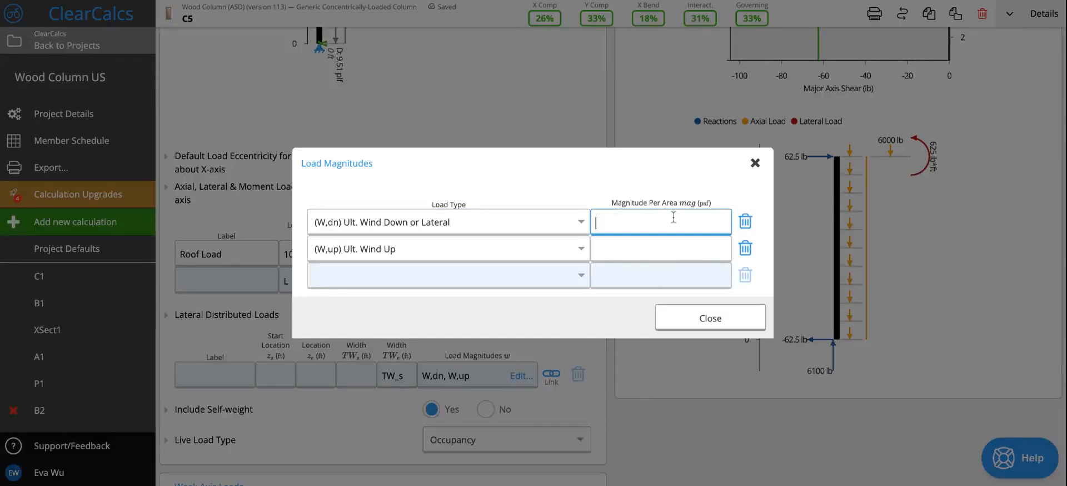
pyautogui.write('10')
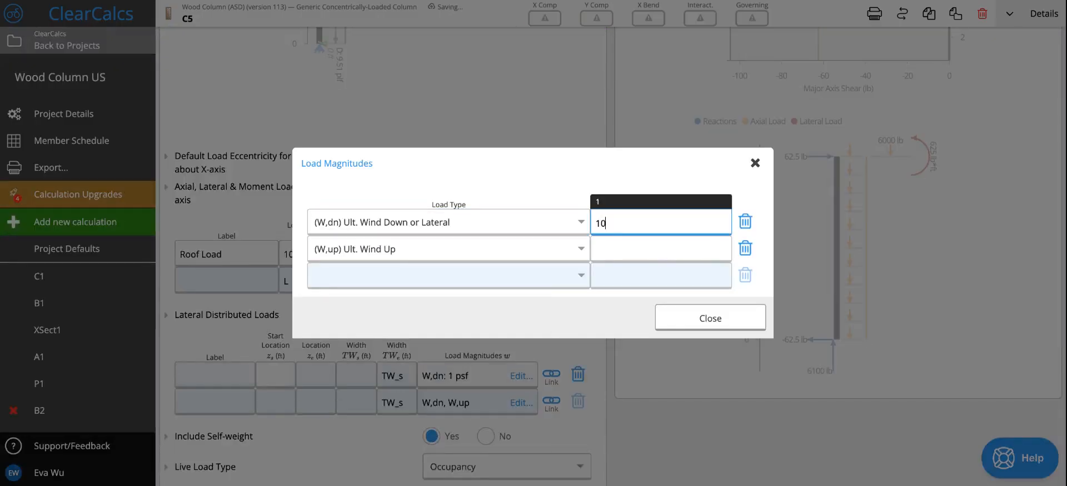
pyautogui.click(686, 318)
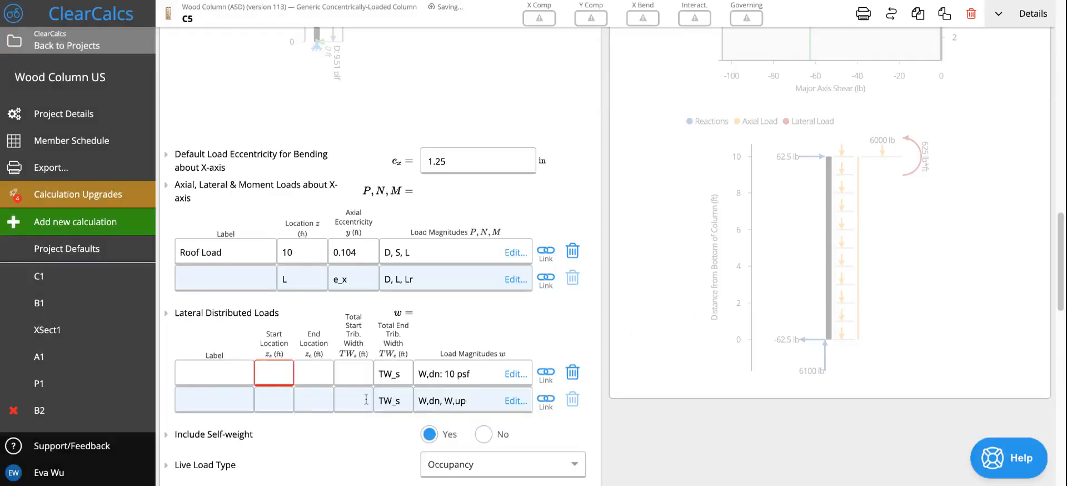
# Step: Apply the lateral wind load from 0 to 10 ft with start and end tributary widths of 10 ft
pyautogui.click(273, 369)
pyautogui.write('0')
pyautogui.press('Tab')
pyautogui.write('1')
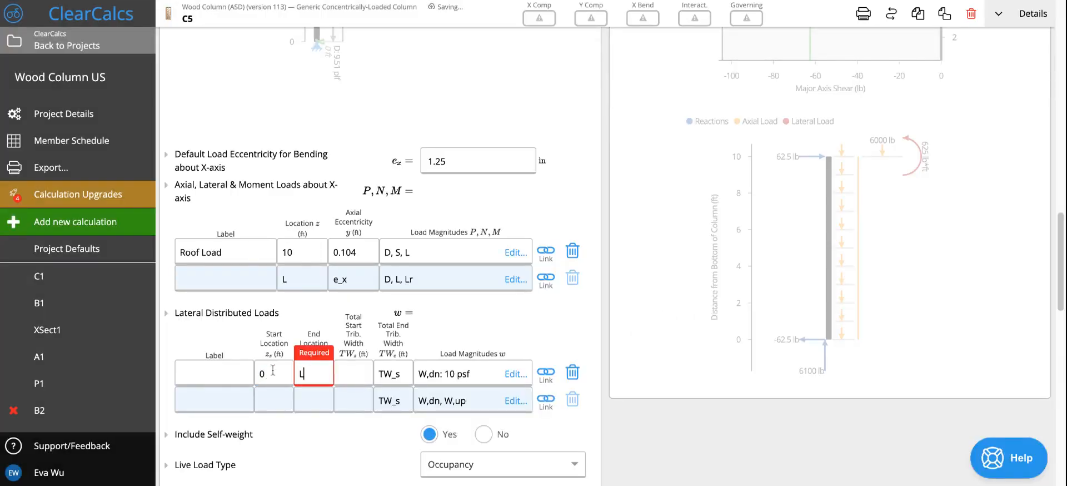
pyautogui.write('0')
pyautogui.click(358, 372)
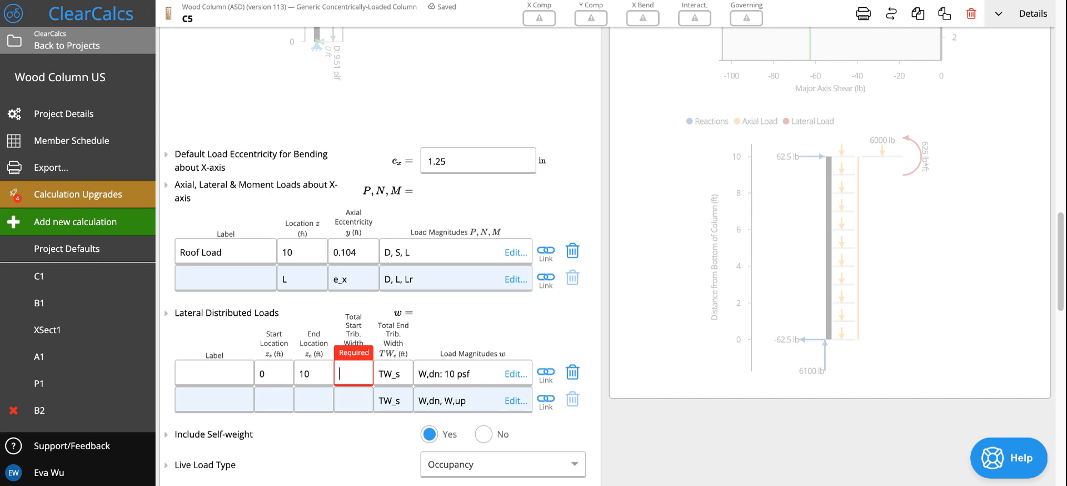
pyautogui.write('10')
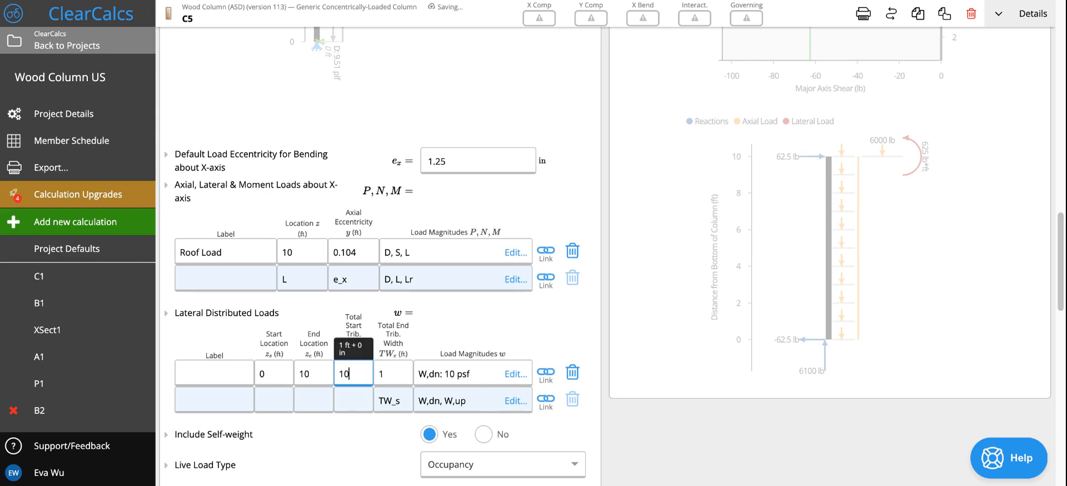
pyautogui.press('Tab')
pyautogui.write('10')
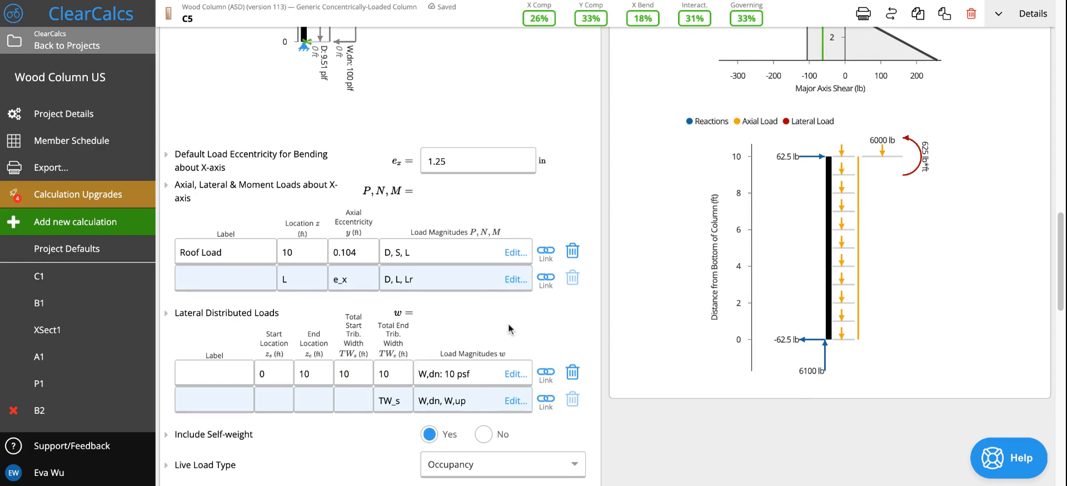
# Step: Expand the weak axis loads and set the default load eccentricity for bending about the Y-axis to d/6
pyautogui.scroll(-2, 508, 323)
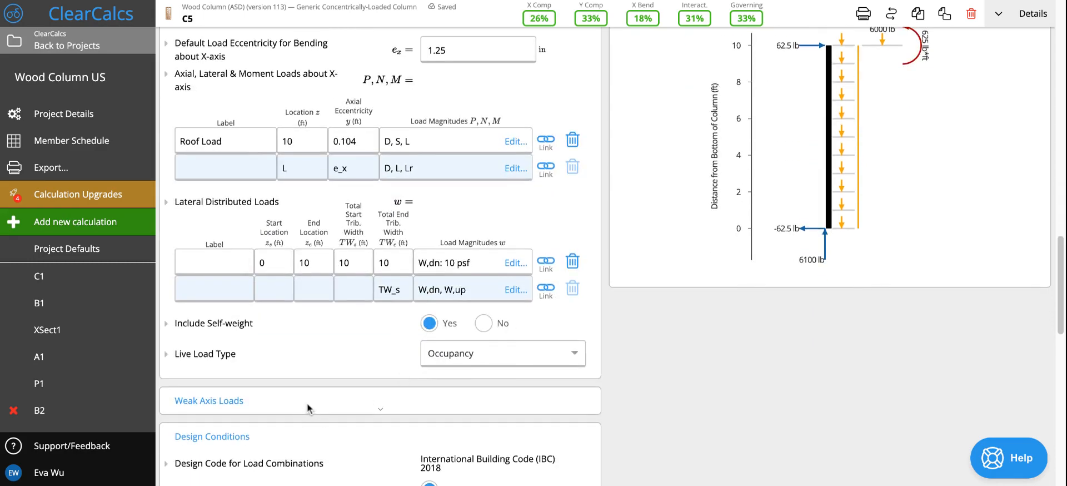
pyautogui.click(310, 410)
pyautogui.scroll(-4, 361, 345)
pyautogui.scroll(-7, 385, 323)
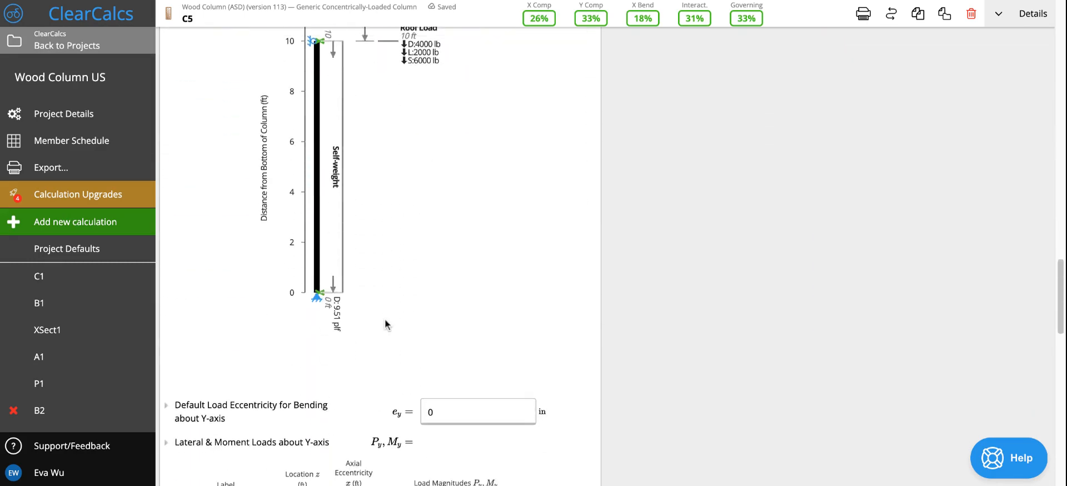
pyautogui.click(492, 281)
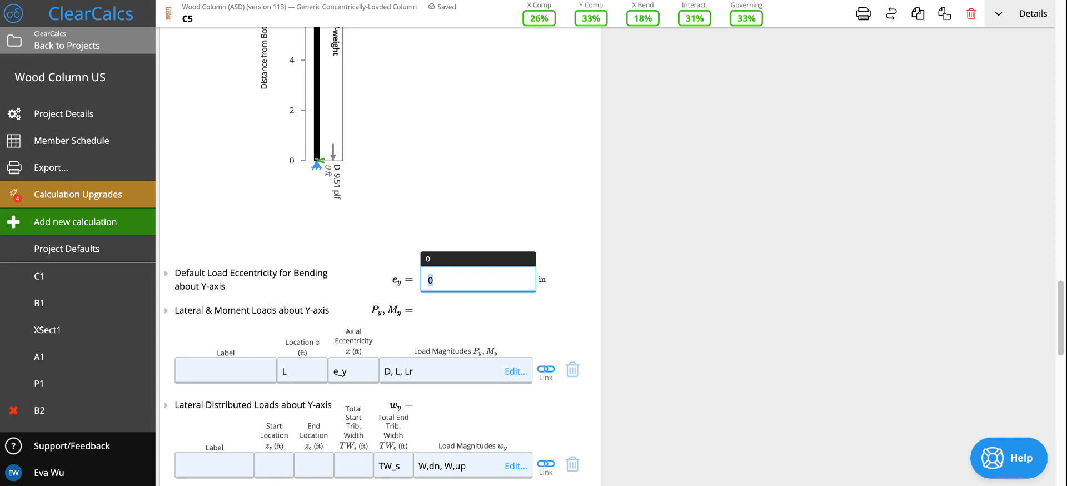
pyautogui.write('d/6')
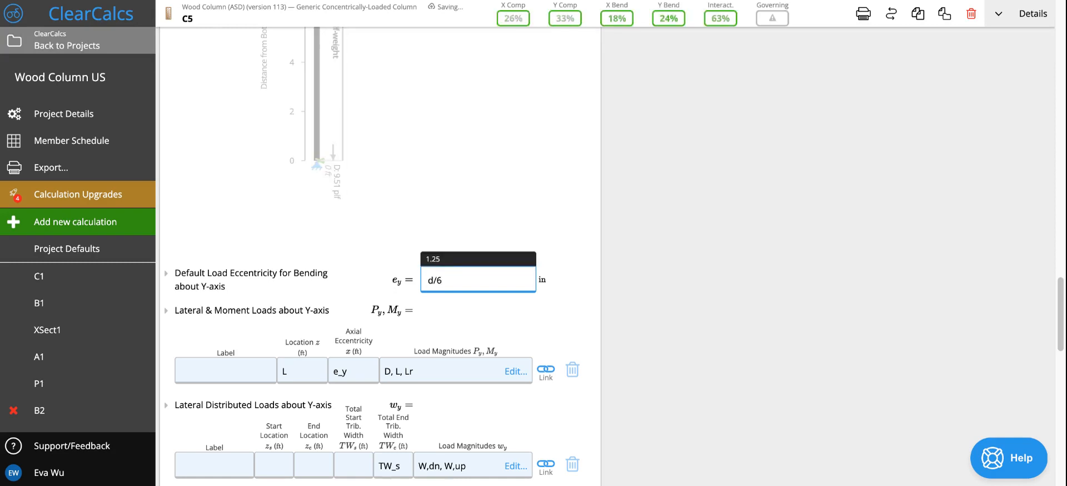
# Step: Add a lateral distributed load about the Y-axis with a (W,dn) Ult. Wind Down or Lateral magnitude of 15 psf
pyautogui.scroll(-2, 518, 388)
pyautogui.click(460, 366)
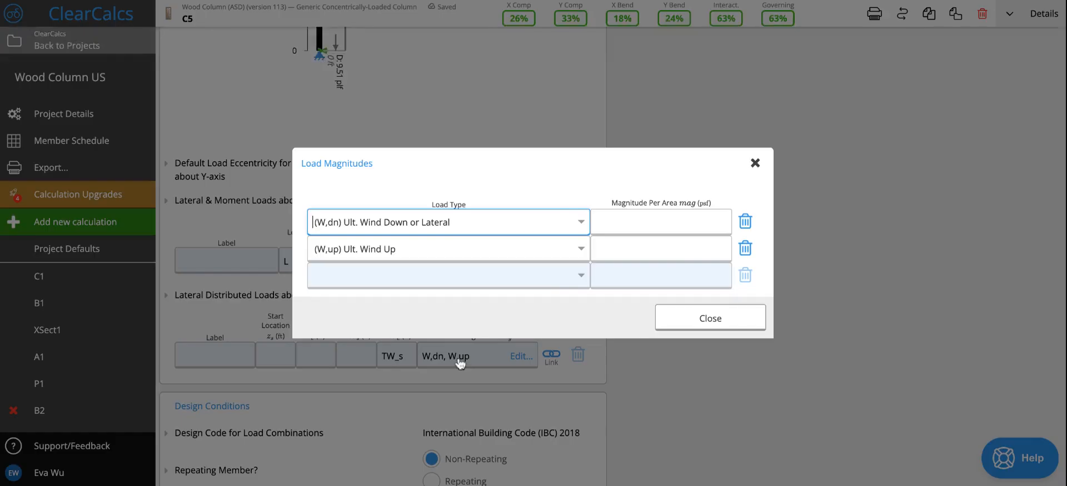
pyautogui.click(629, 223)
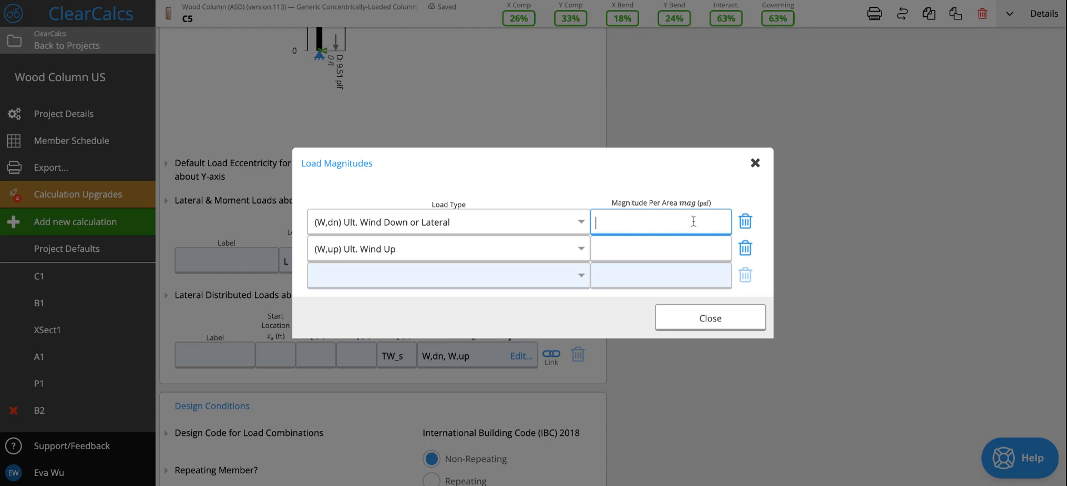
pyautogui.write('15')
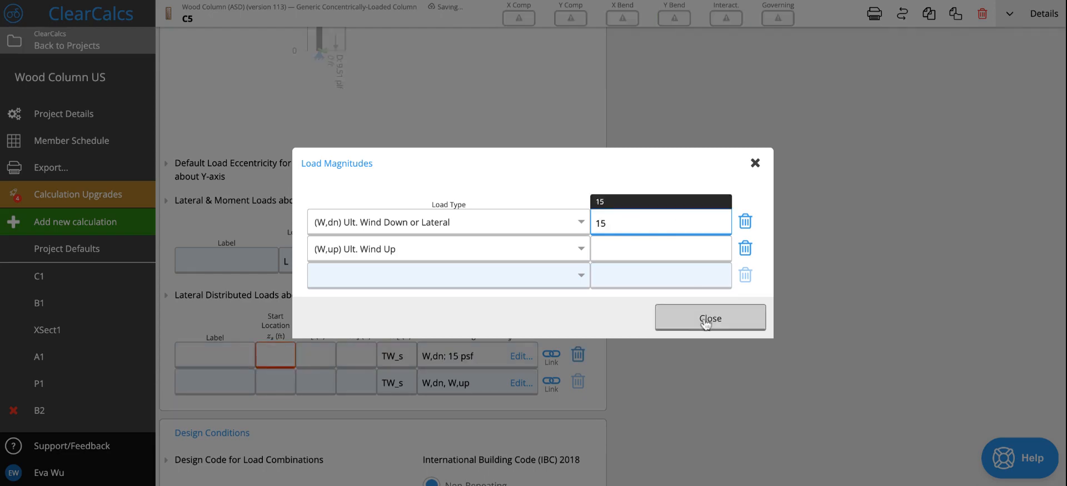
pyautogui.click(701, 324)
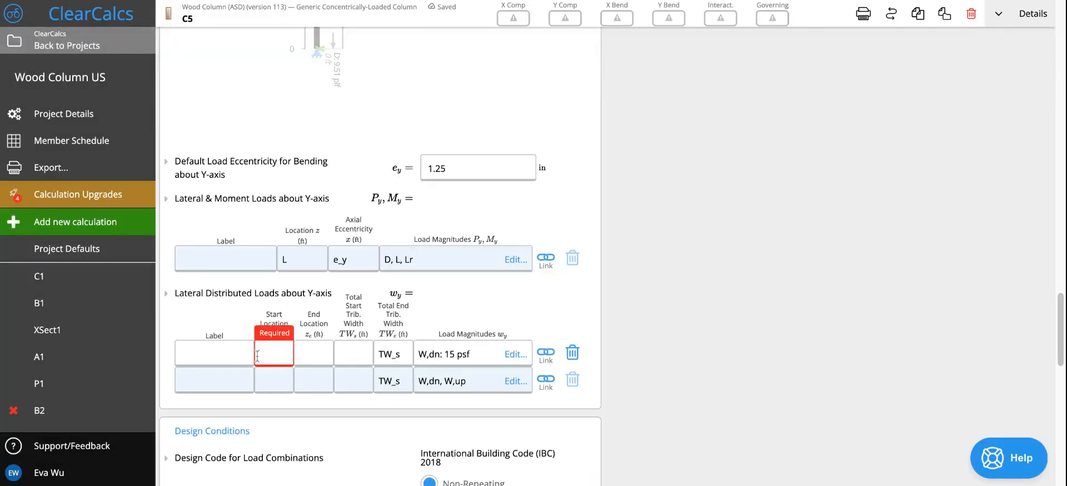
# Step: Apply the Y-axis lateral wind load from 0 to 10 ft with start and end tributary widths of 10 ft
pyautogui.write('0')
pyautogui.press('Tab')
pyautogui.write('10')
pyautogui.press('Tab')
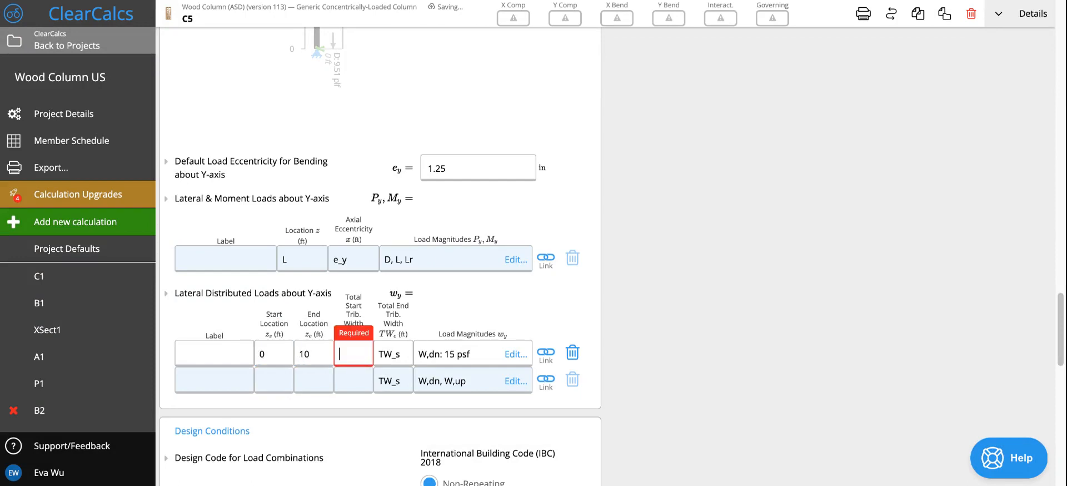
pyautogui.write('10')
pyautogui.press('Tab')
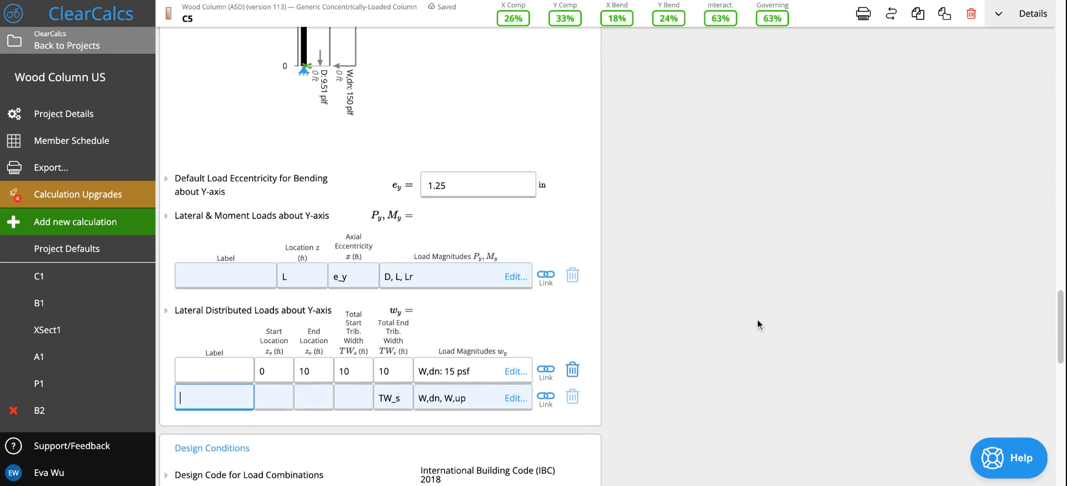
# Step: Examine the weak axis load diagram and the design conditions, including service condition, temperature range, deflection limits and bearing check
pyautogui.scroll(-2, 757, 321)
pyautogui.scroll(10, 757, 322)
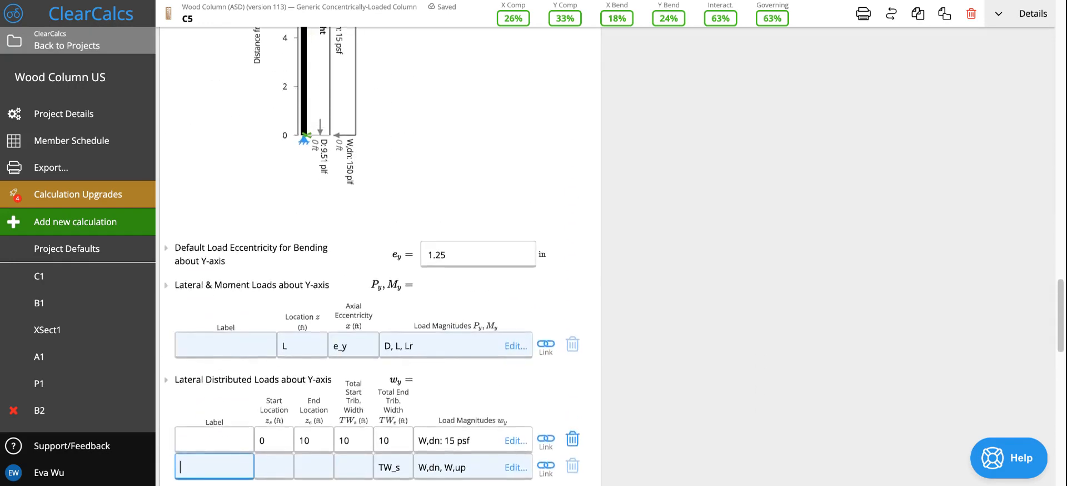
pyautogui.scroll(2, 757, 322)
pyautogui.scroll(-9, 757, 323)
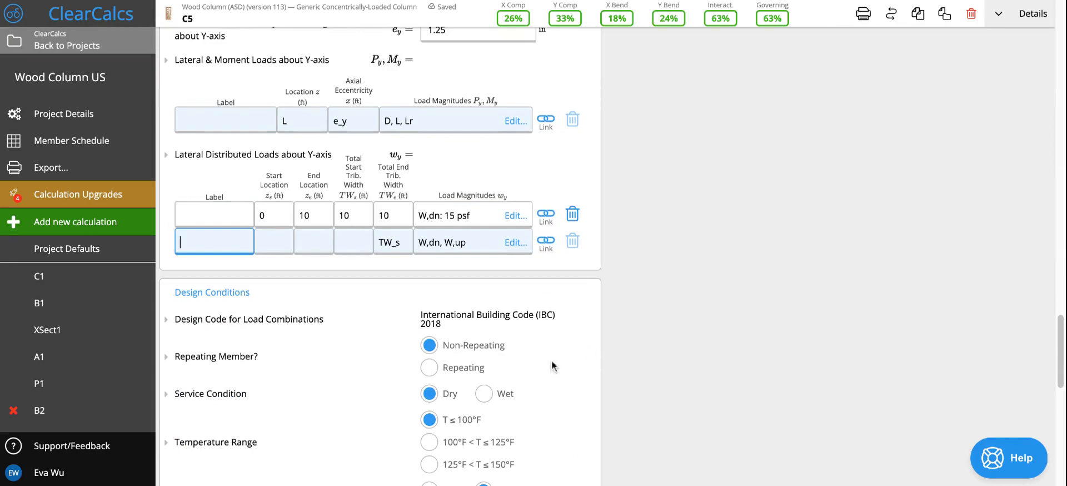
pyautogui.scroll(-2, 592, 355)
pyautogui.scroll(-2, 592, 358)
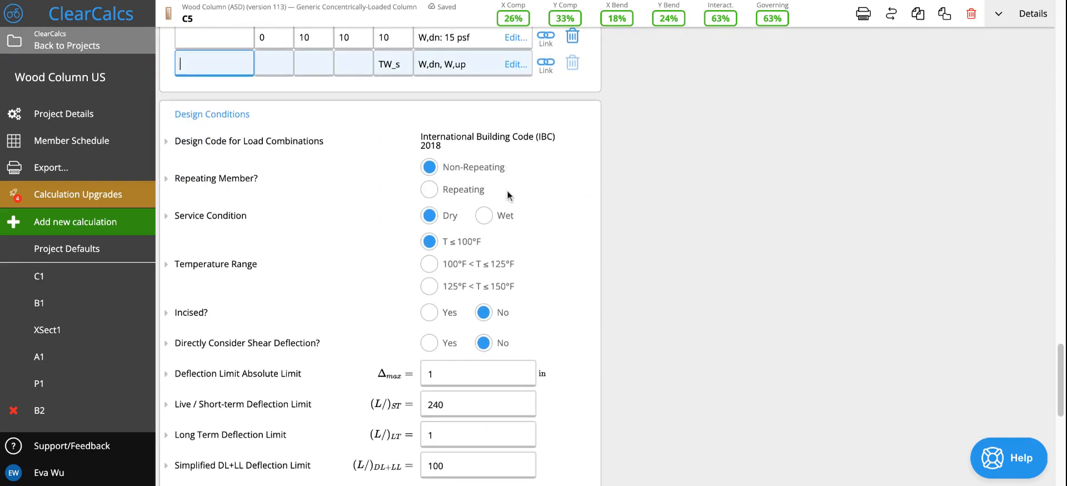
pyautogui.scroll(-2, 539, 204)
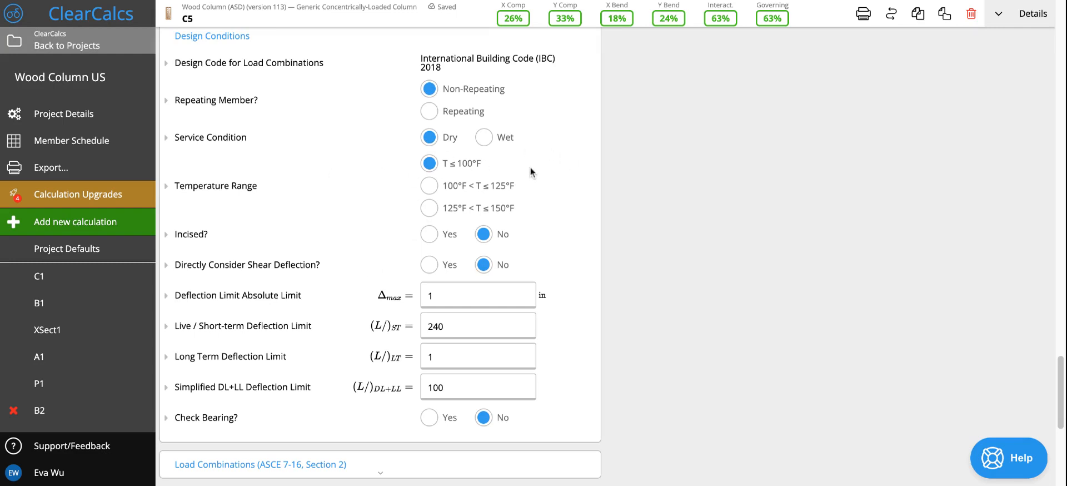
pyautogui.scroll(-1, 534, 172)
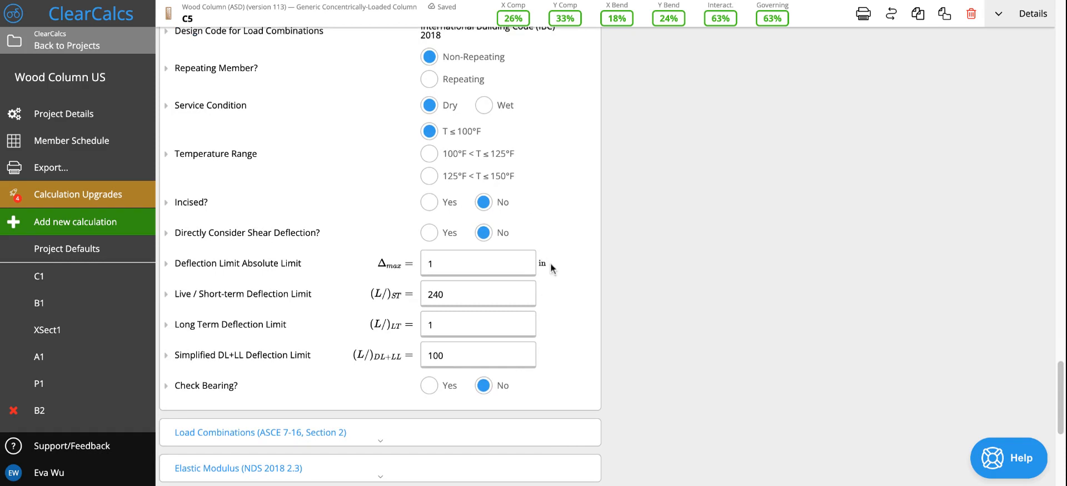
pyautogui.scroll(-1, 575, 306)
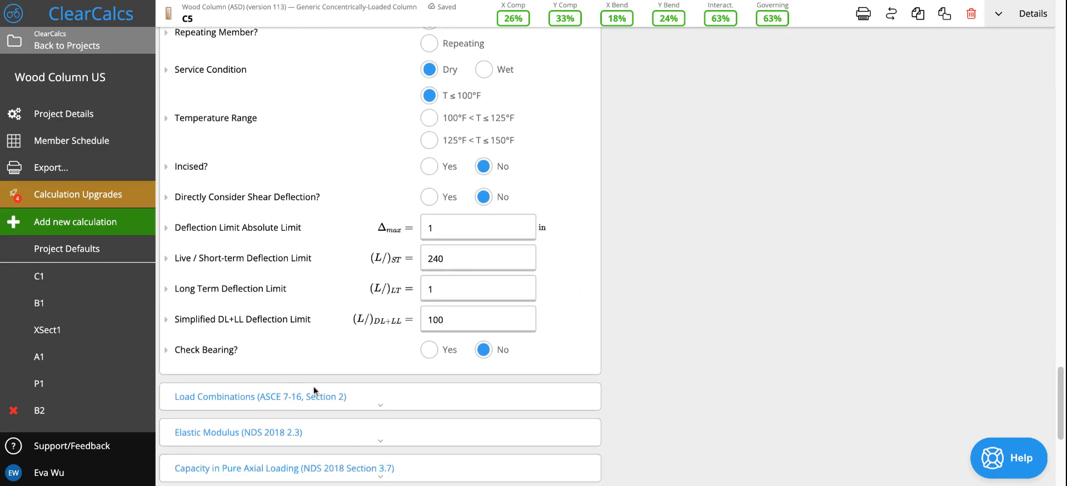
pyautogui.scroll(-1, 564, 375)
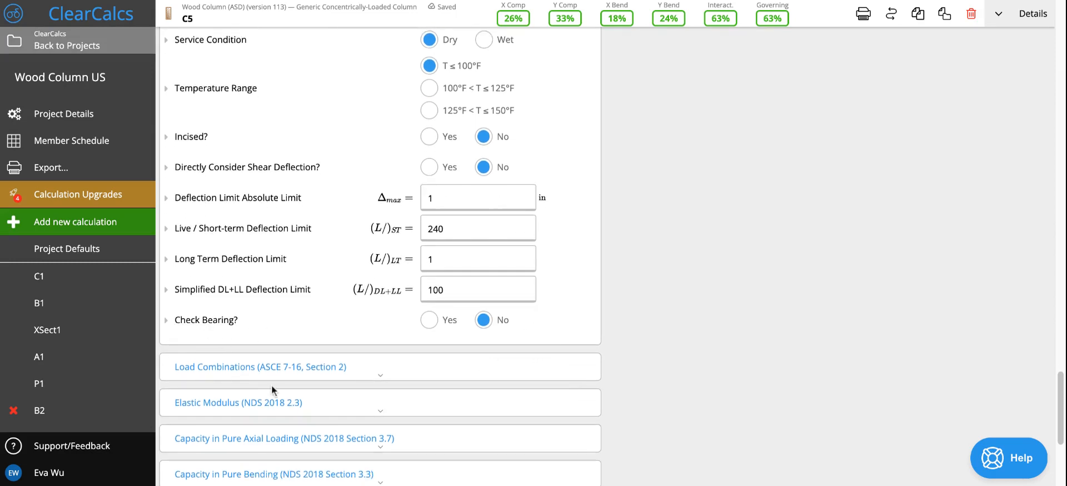
# Step: Expand the ASCE 7-16 load combinations, examine the factored strength loads and duration factors, and collapse them again
pyautogui.scroll(-3, 271, 384)
pyautogui.click(295, 272)
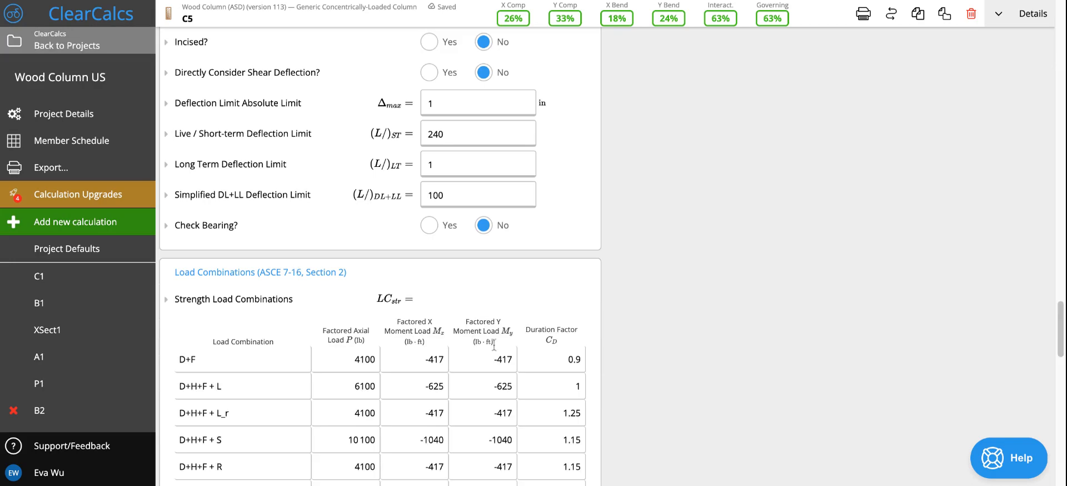
pyautogui.scroll(-6, 294, 266)
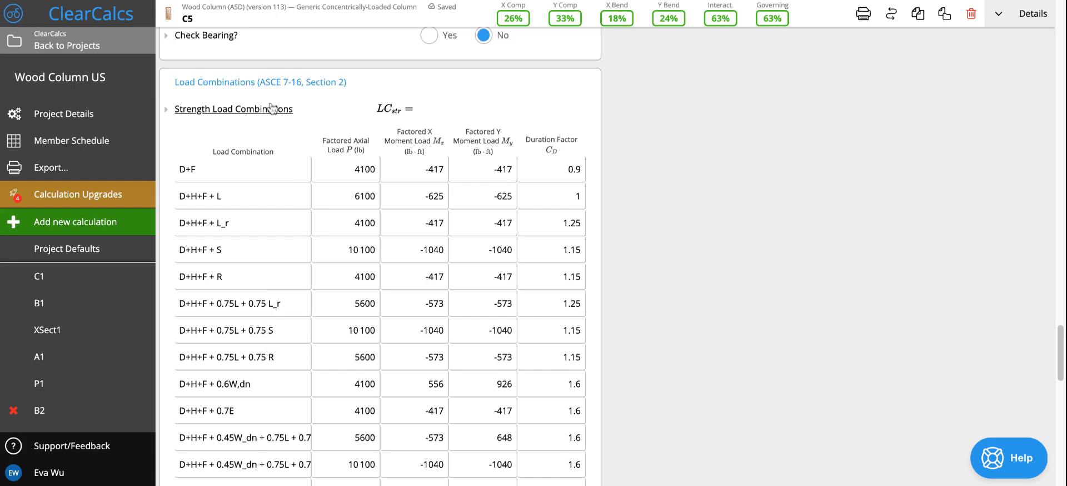
pyautogui.click(265, 83)
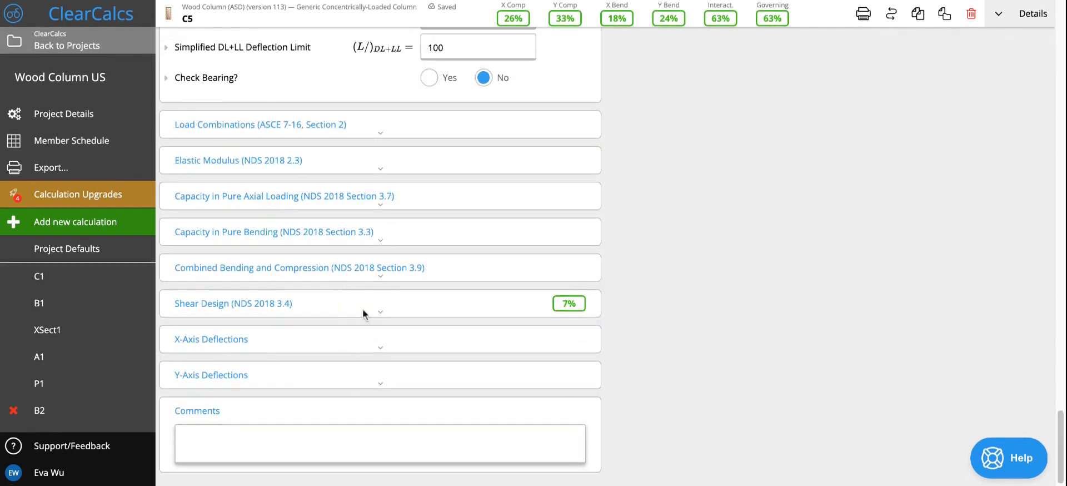
# Step: Return to the column's size and grade selection and filter the available sections by the Dimension Lumber type
pyautogui.scroll(10, 388, 219)
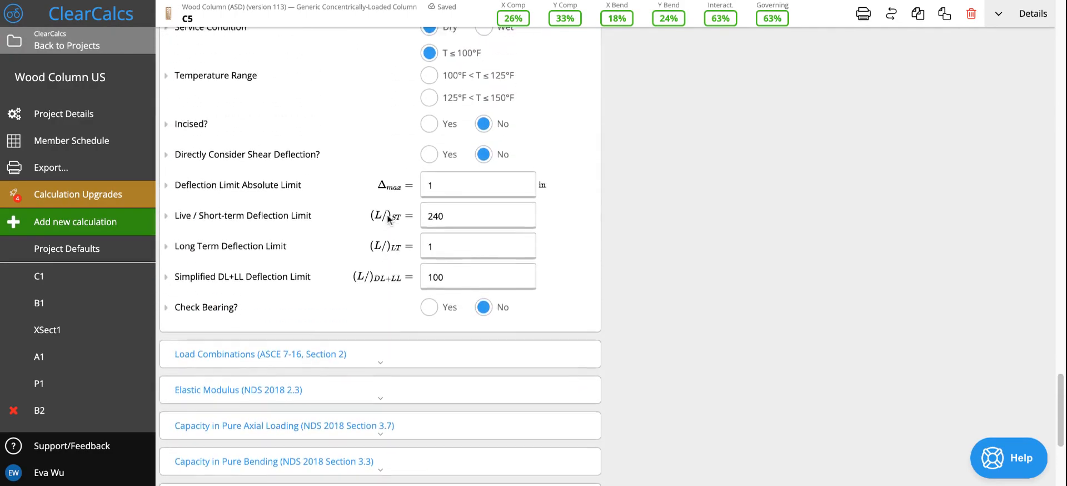
pyautogui.scroll(10, 387, 219)
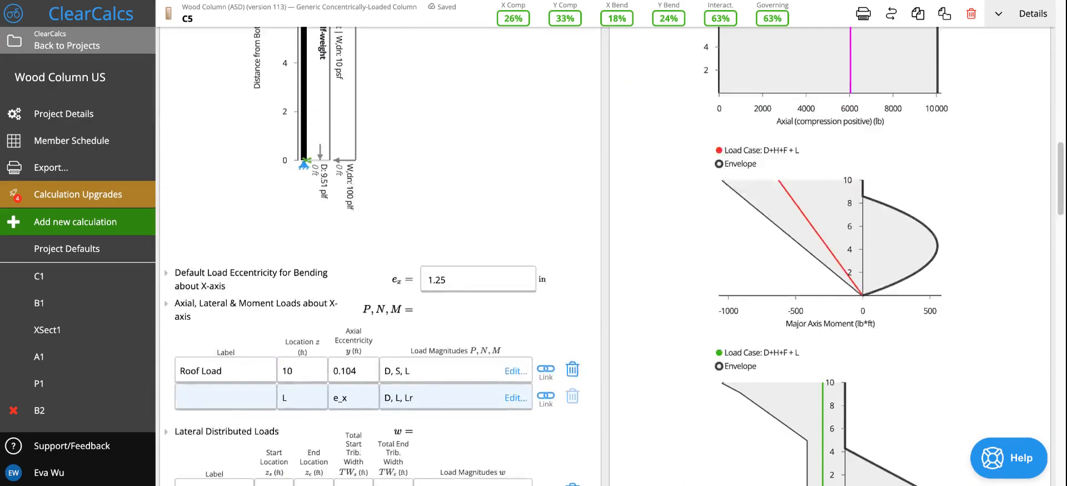
pyautogui.scroll(6, 387, 220)
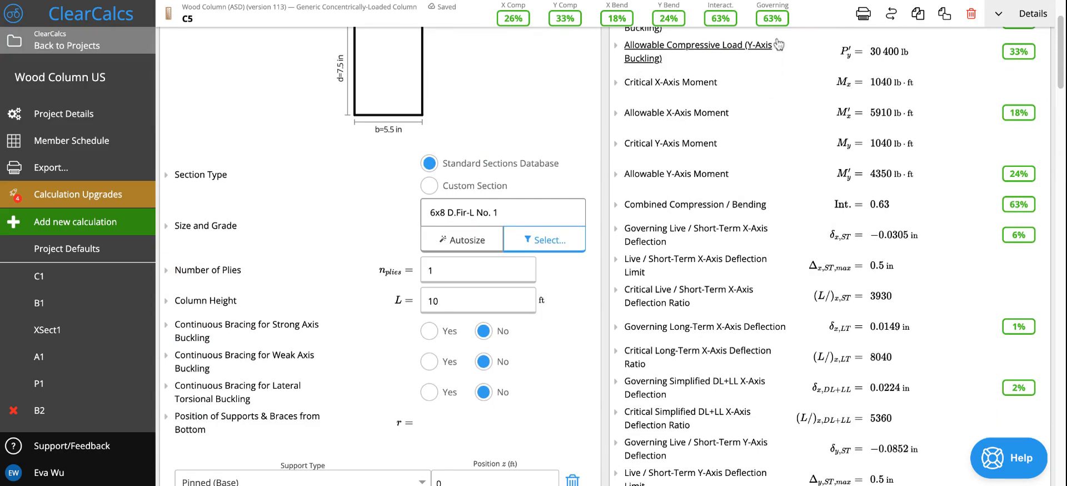
pyautogui.scroll(1, 450, 281)
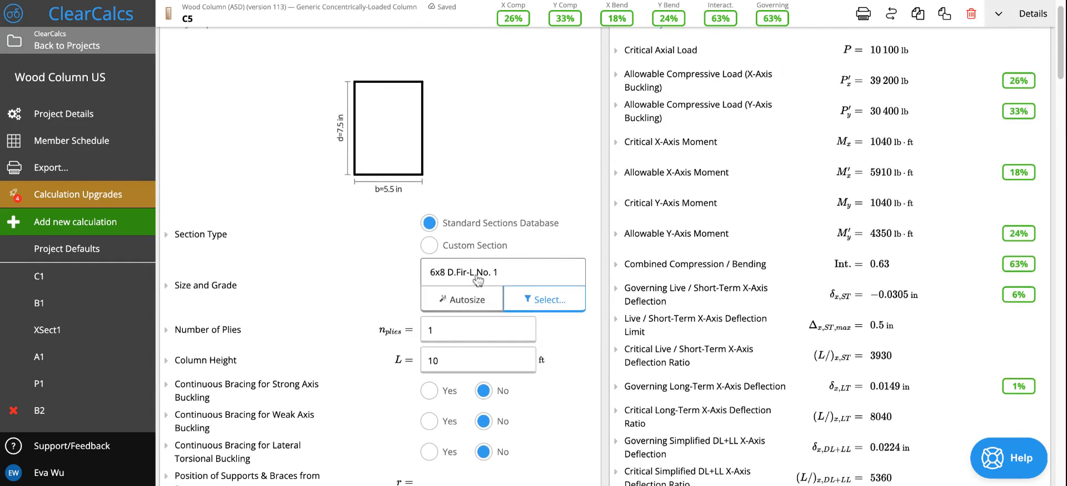
pyautogui.click(533, 278)
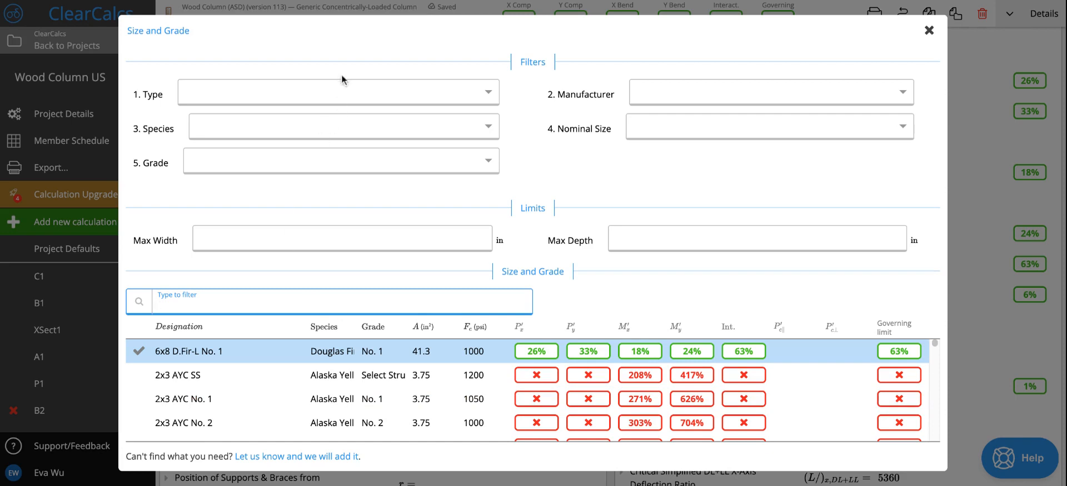
pyautogui.click(340, 101)
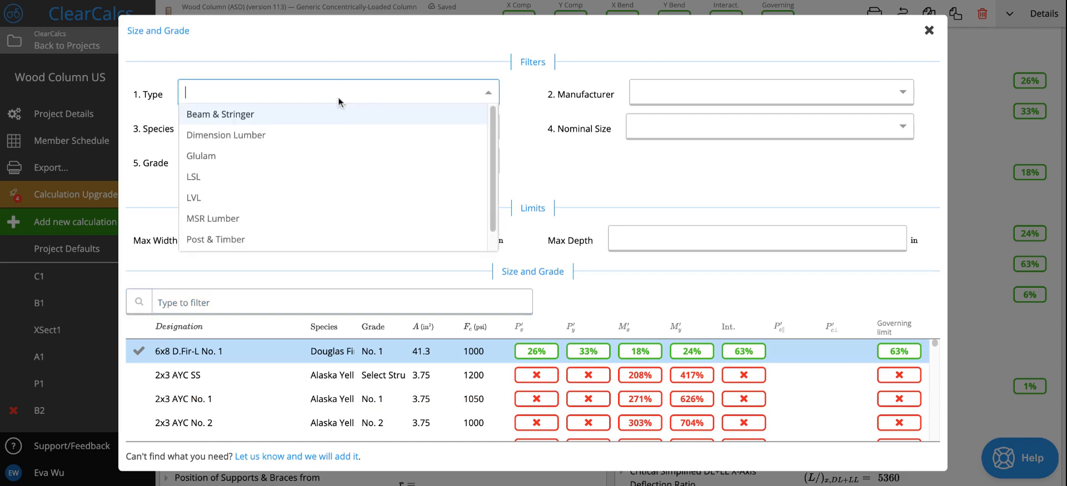
pyautogui.click(306, 142)
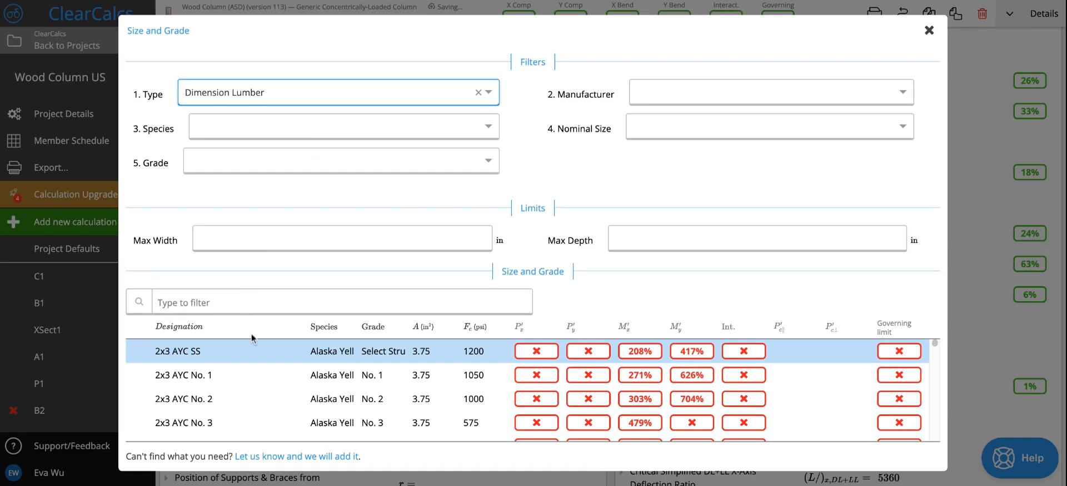
# Step: Compare the utilizations of the dimension lumber sections and choose 2x14 AYC SS as the column's size and grade
pyautogui.scroll(-5, 239, 373)
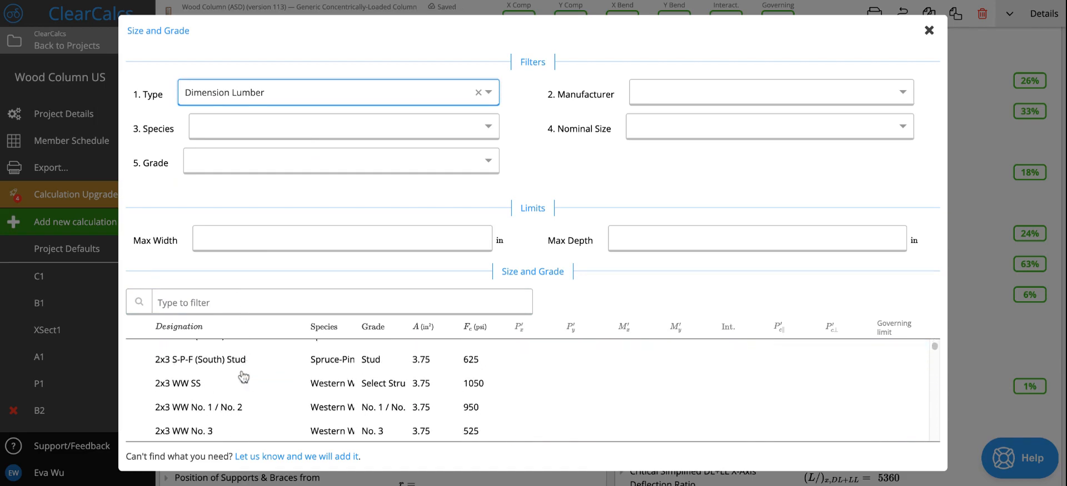
pyautogui.scroll(-10, 250, 395)
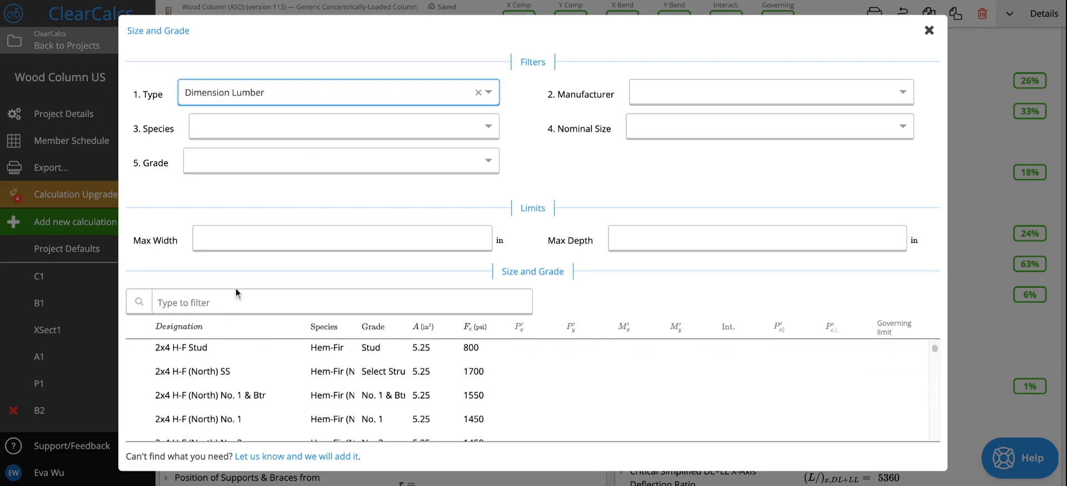
pyautogui.scroll(-20, 224, 433)
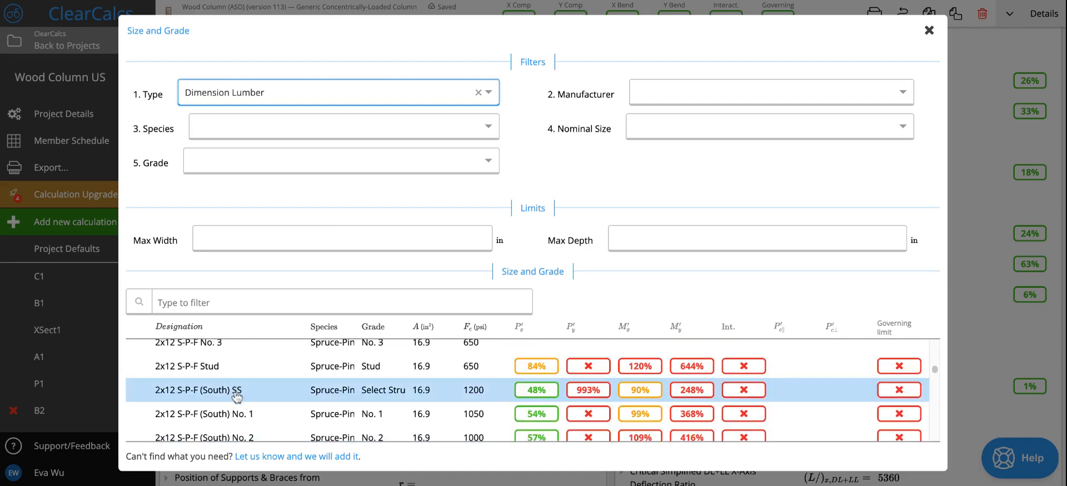
pyautogui.scroll(1, 236, 396)
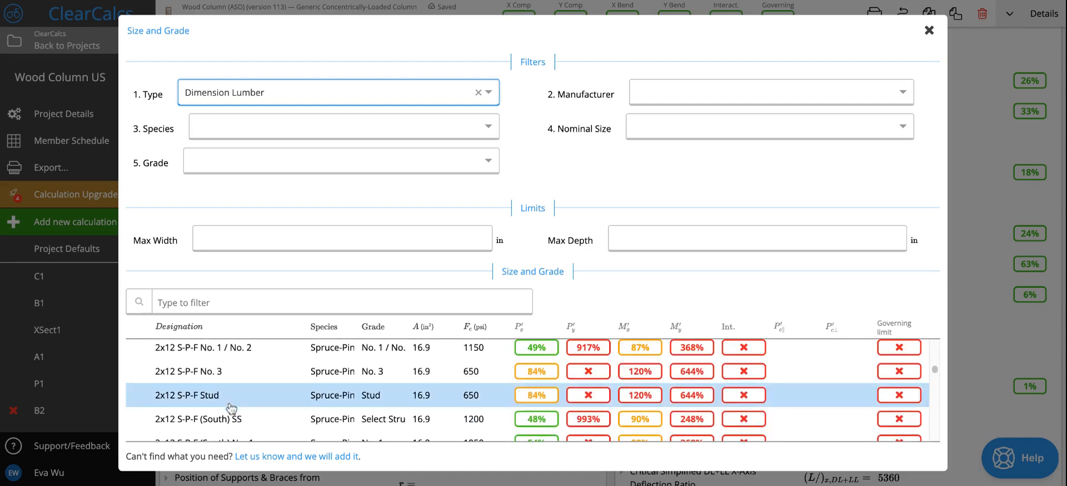
pyautogui.scroll(-5, 229, 420)
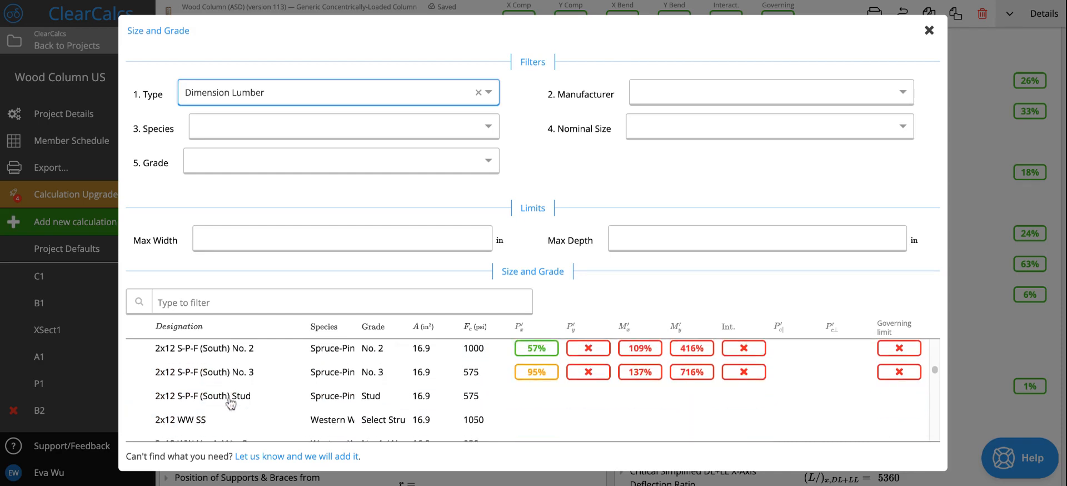
pyautogui.scroll(-5, 230, 414)
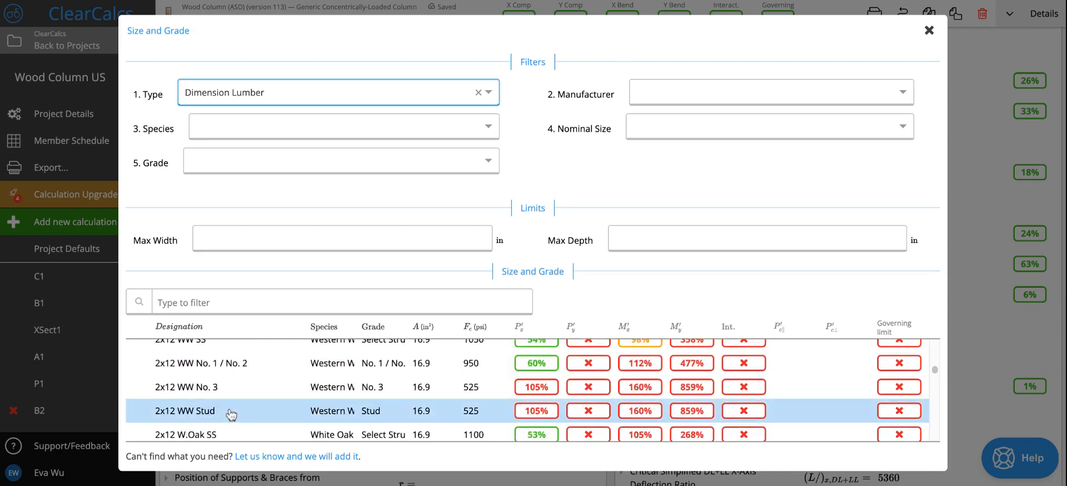
pyautogui.scroll(1, 231, 414)
pyautogui.scroll(-3, 230, 414)
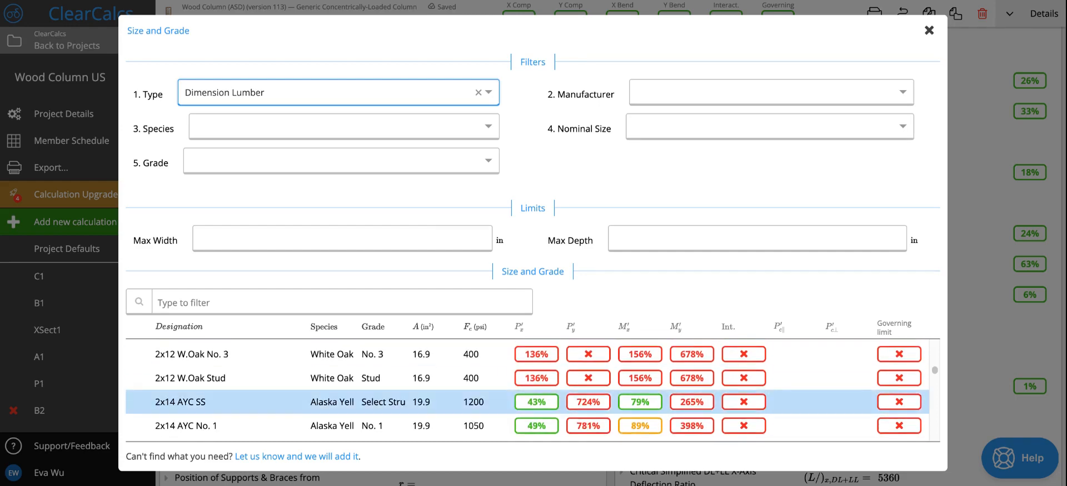
pyautogui.click(231, 411)
# Step: Set the number of plies to 3 and bring up the dimension lumber sections again for the size and grade selection
pyautogui.click(479, 328)
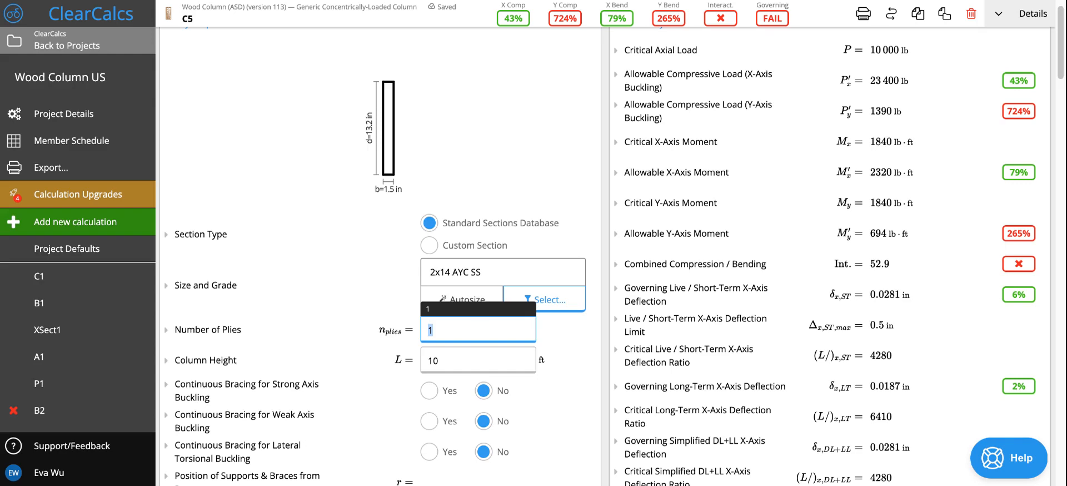
pyautogui.write('3')
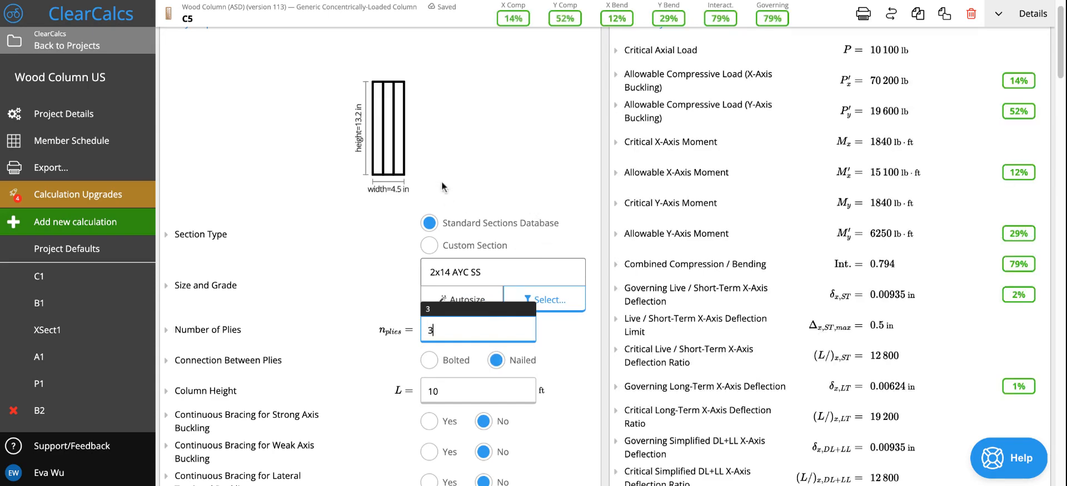
pyautogui.click(468, 278)
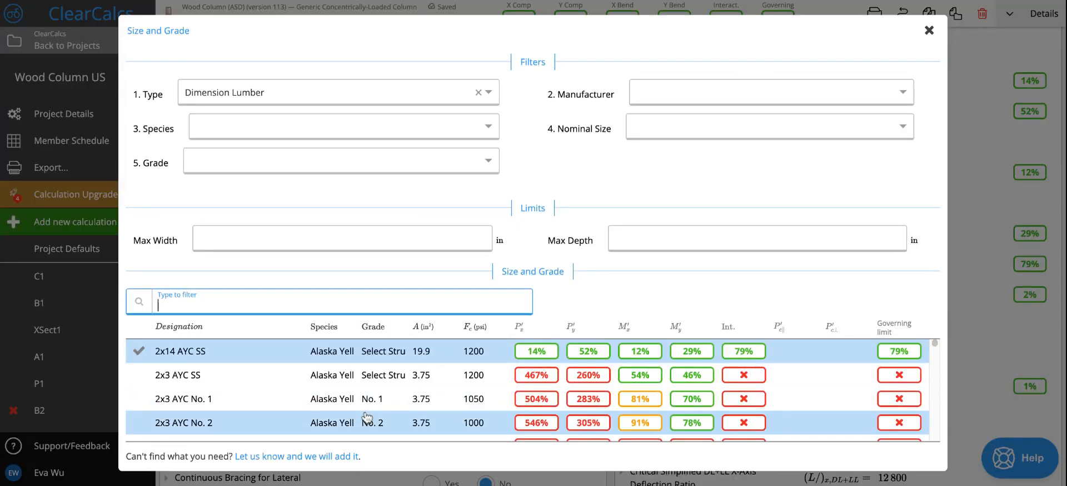
pyautogui.scroll(-1, 364, 403)
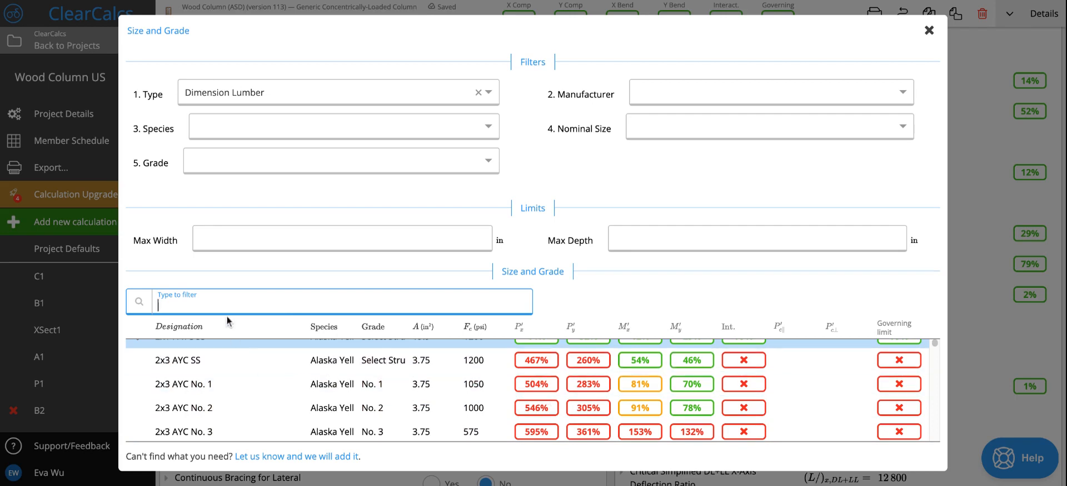
# Step: Filter the section list for 2x8 and compare the utilizations of the 2x8 sections across all species and grades
pyautogui.write('2x')
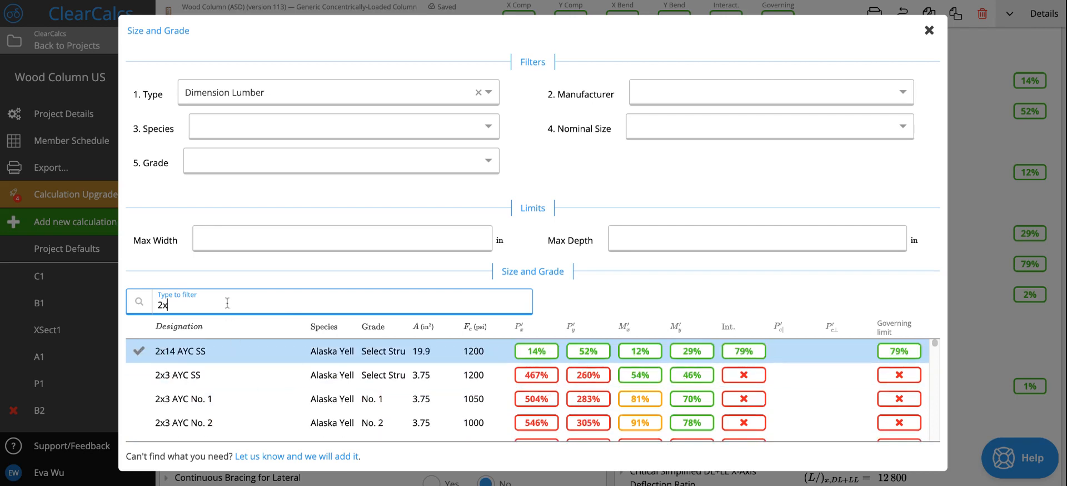
pyautogui.write('8')
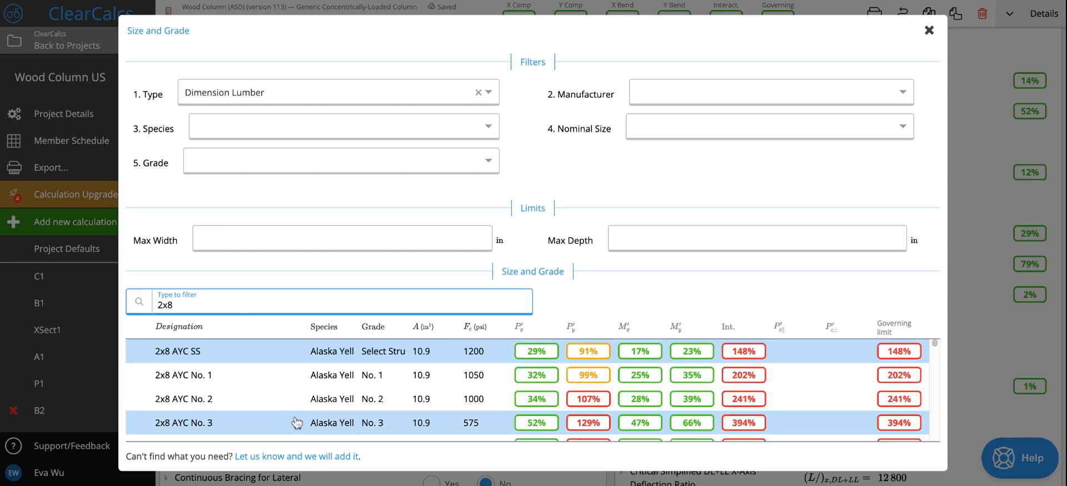
pyautogui.scroll(-5, 296, 422)
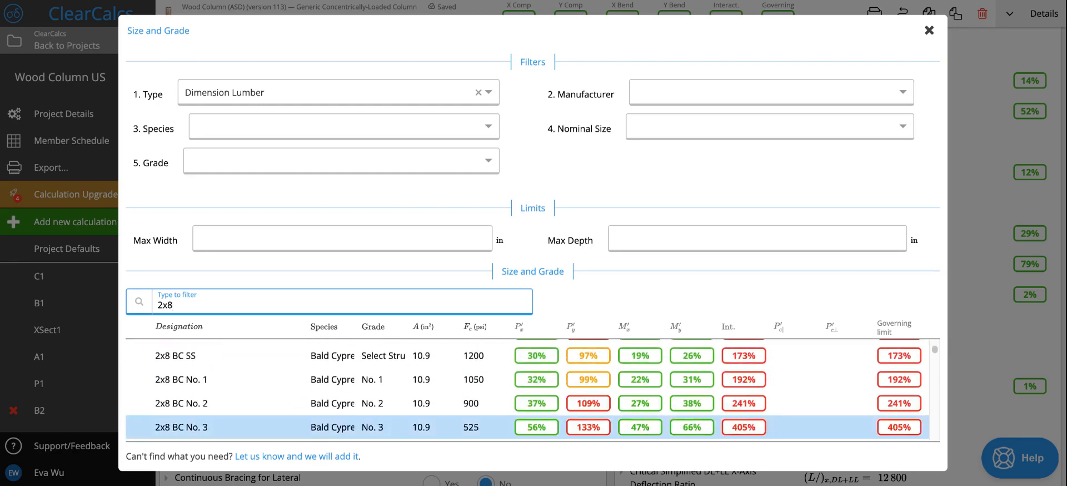
pyautogui.scroll(-6, 527, 389)
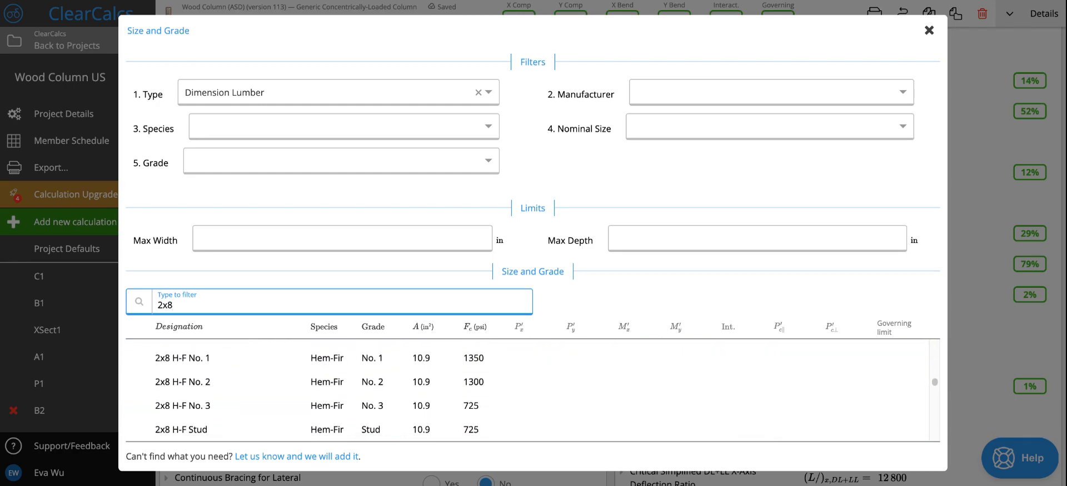
pyautogui.scroll(-10, 528, 388)
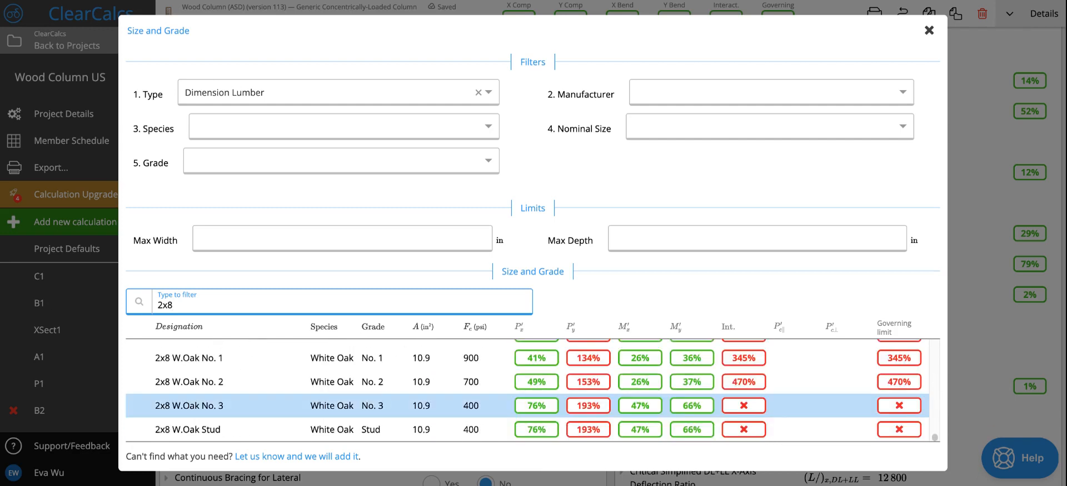
# Step: Filter the section list for 2x10 instead and choose 2x10 H-F SS as the column's size and grade
pyautogui.press('BackSpace')
pyautogui.write('10')
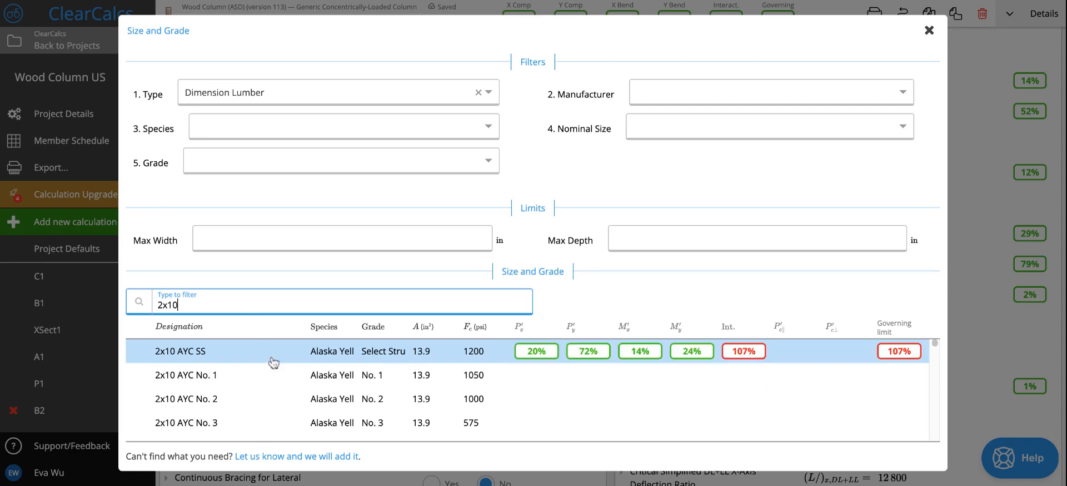
pyautogui.scroll(-2, 272, 373)
pyautogui.scroll(-5, 272, 373)
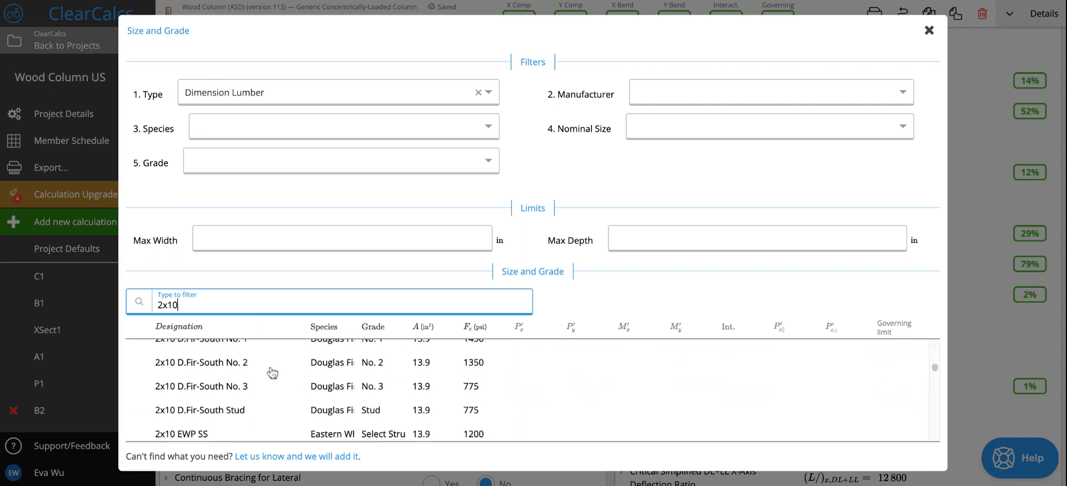
pyautogui.scroll(-3, 272, 373)
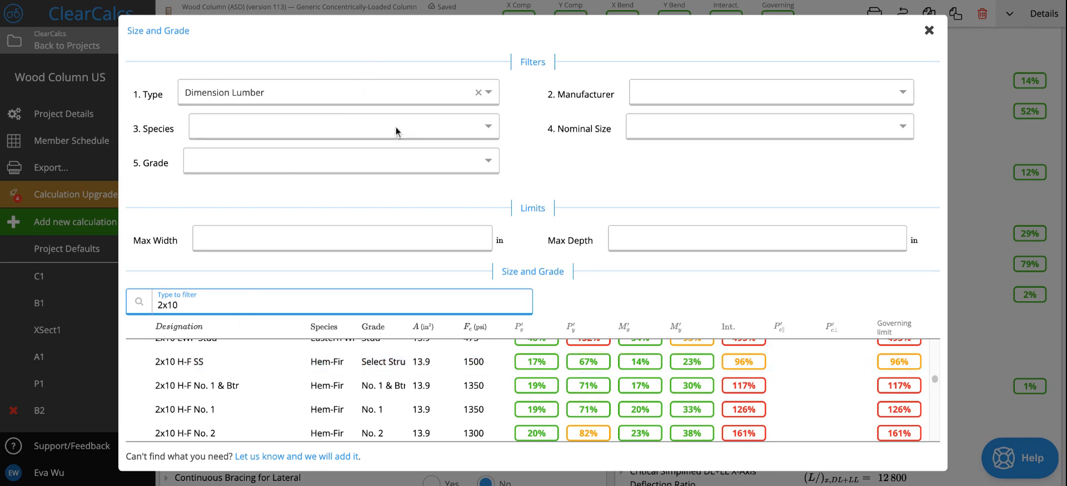
pyautogui.click(257, 365)
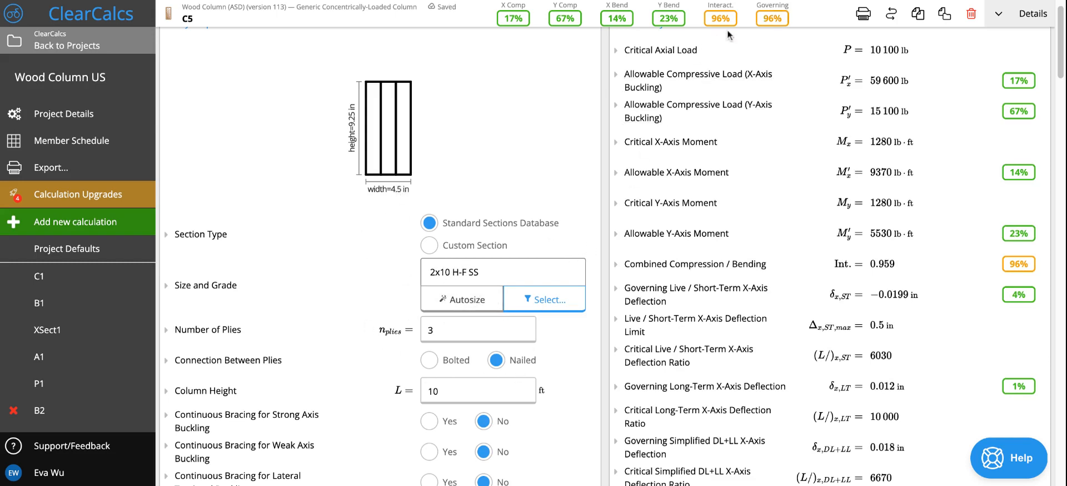
pyautogui.scroll(1, 530, 201)
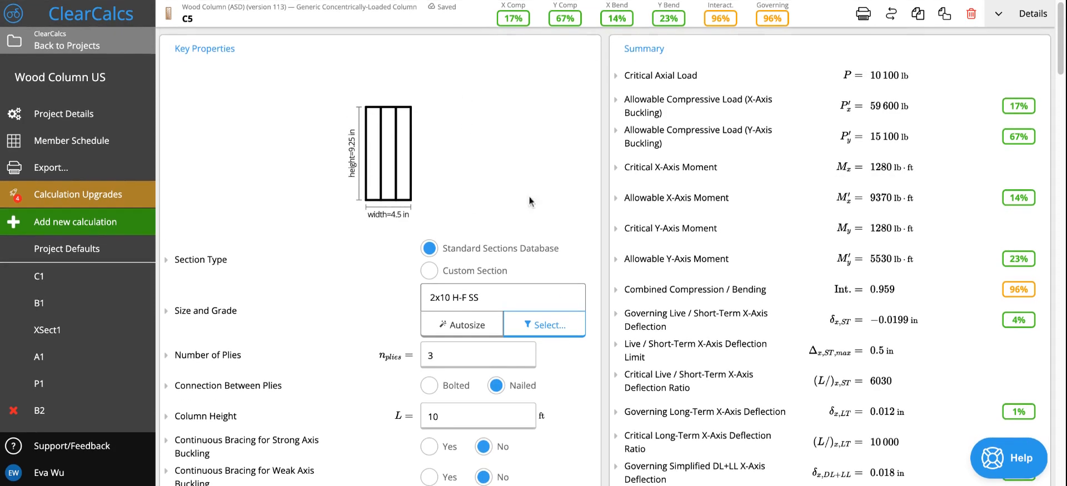